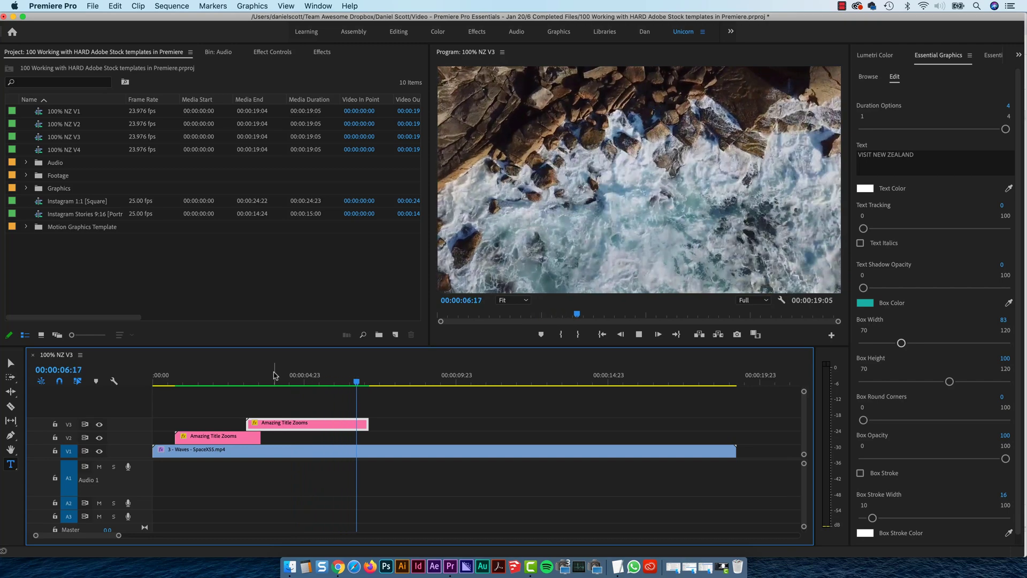
# Stop playback and check the install dialog for Motion Graphics templates from the Essential Graphics template browser, without installing anything.
pyautogui.press('space')
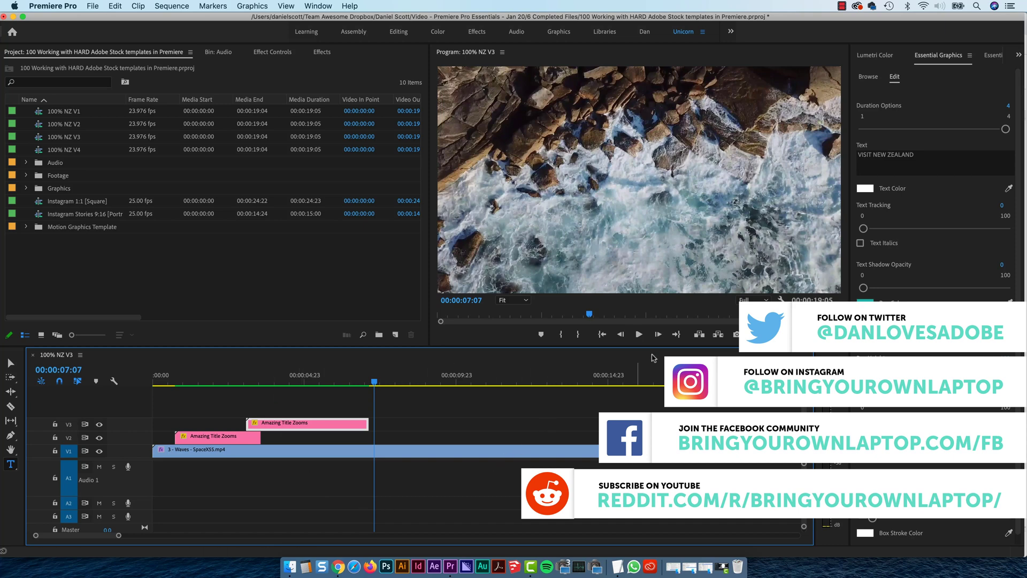
pyautogui.click(868, 77)
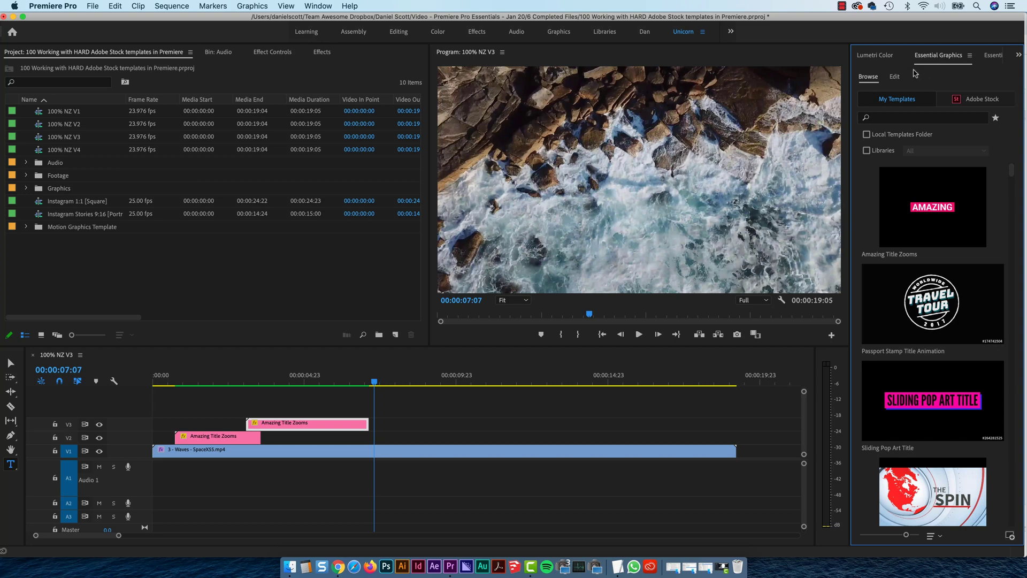
pyautogui.click(1010, 536)
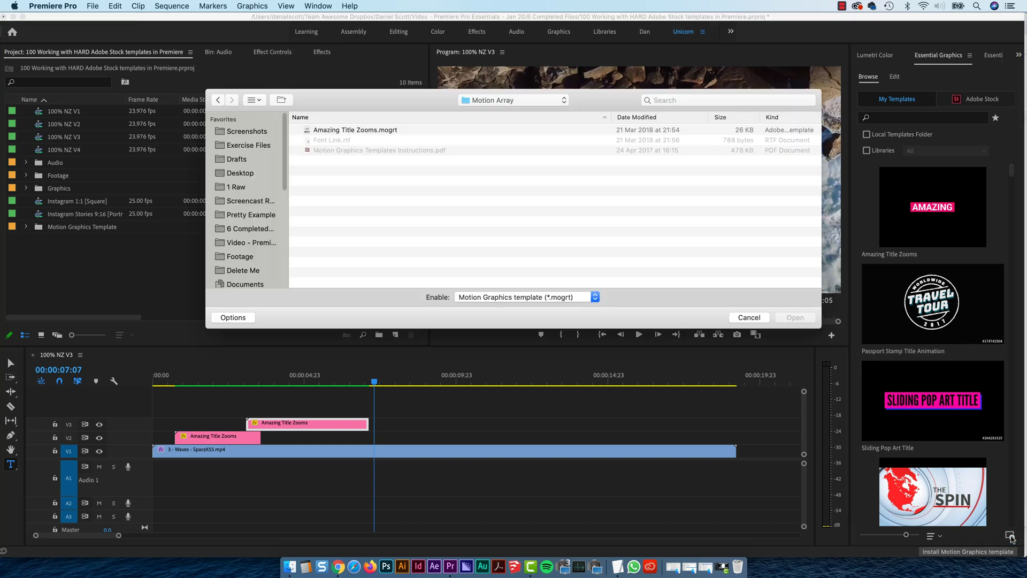
pyautogui.click(750, 317)
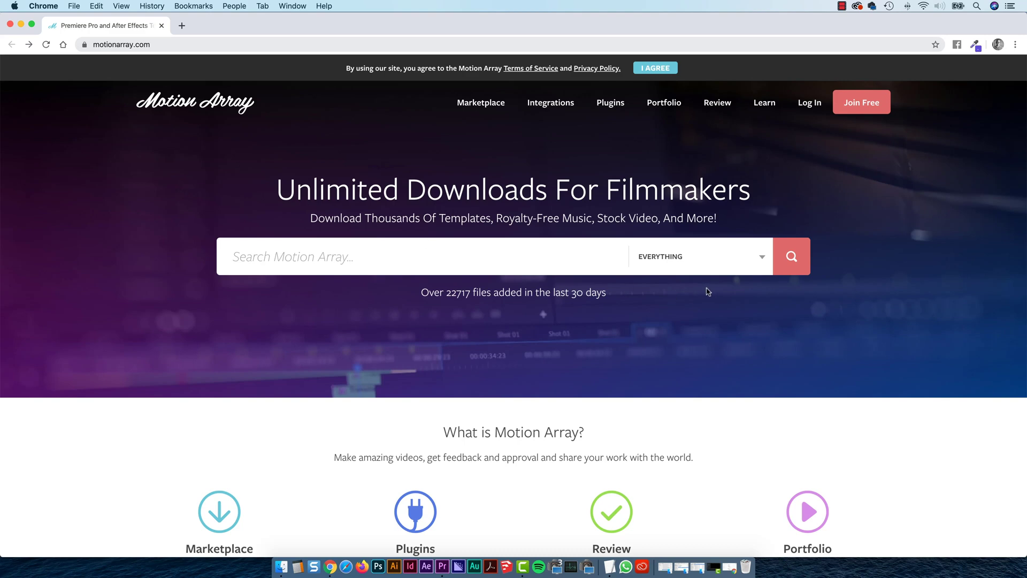
# Search Motion Array for all Premiere Pro Templates and filter the results to Free.
pyautogui.click(709, 257)
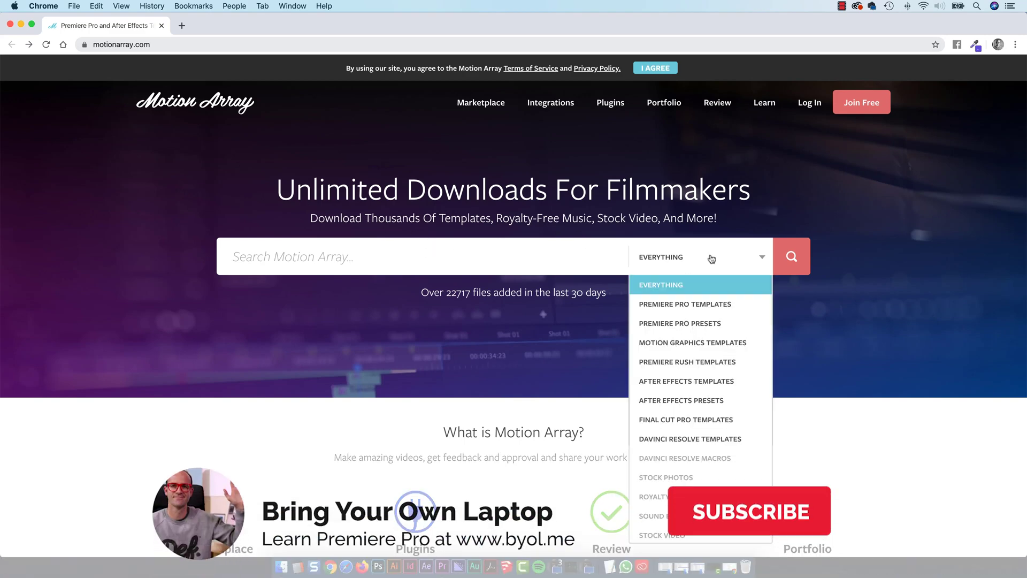
pyautogui.click(670, 305)
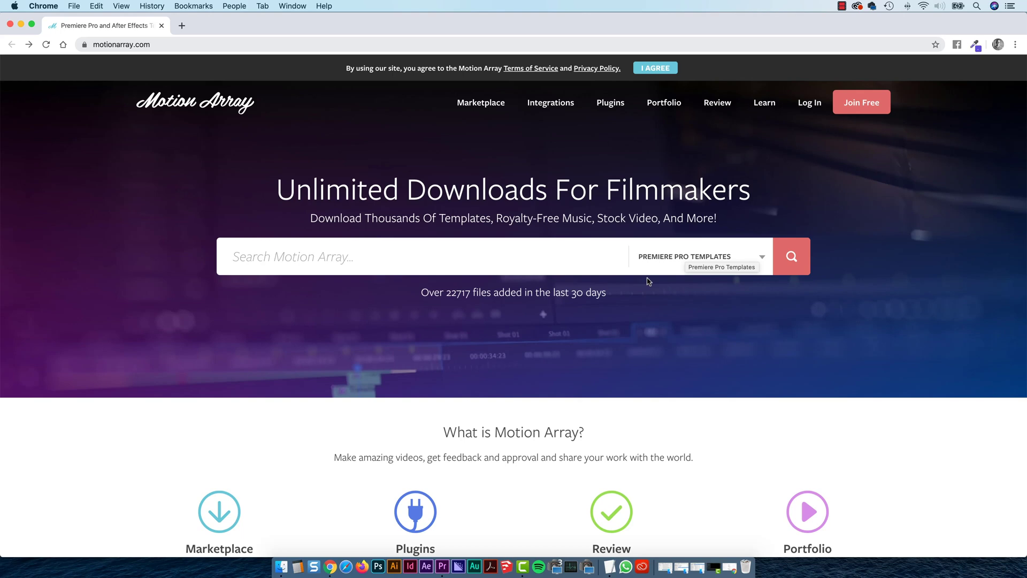
pyautogui.click(792, 257)
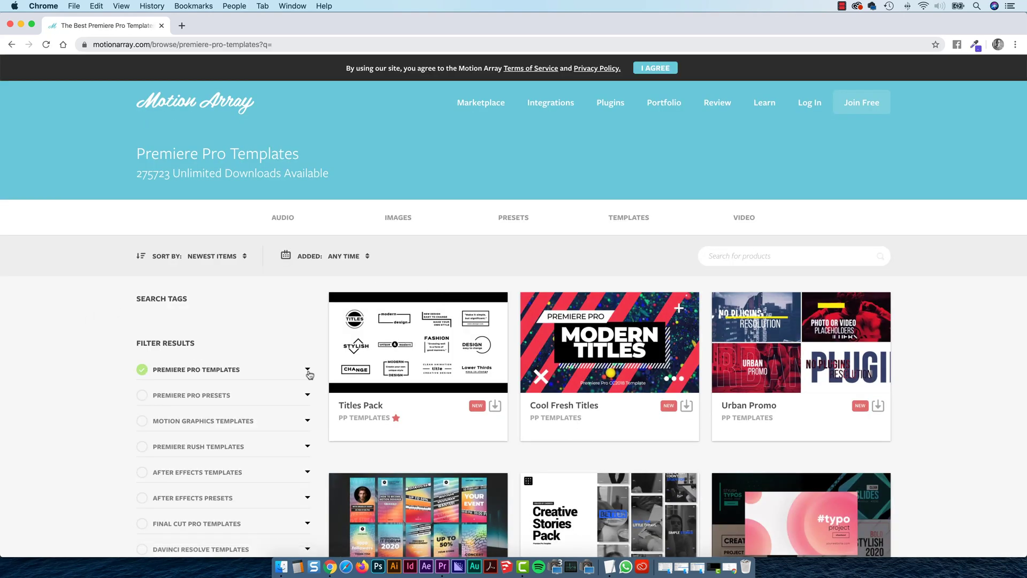
pyautogui.click(307, 369)
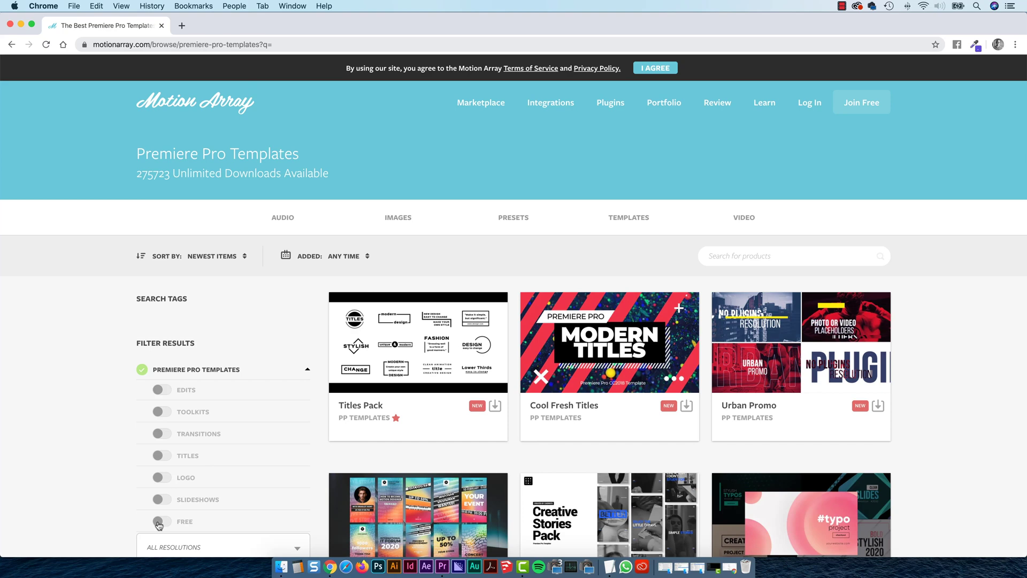
pyautogui.click(158, 522)
pyautogui.click(308, 371)
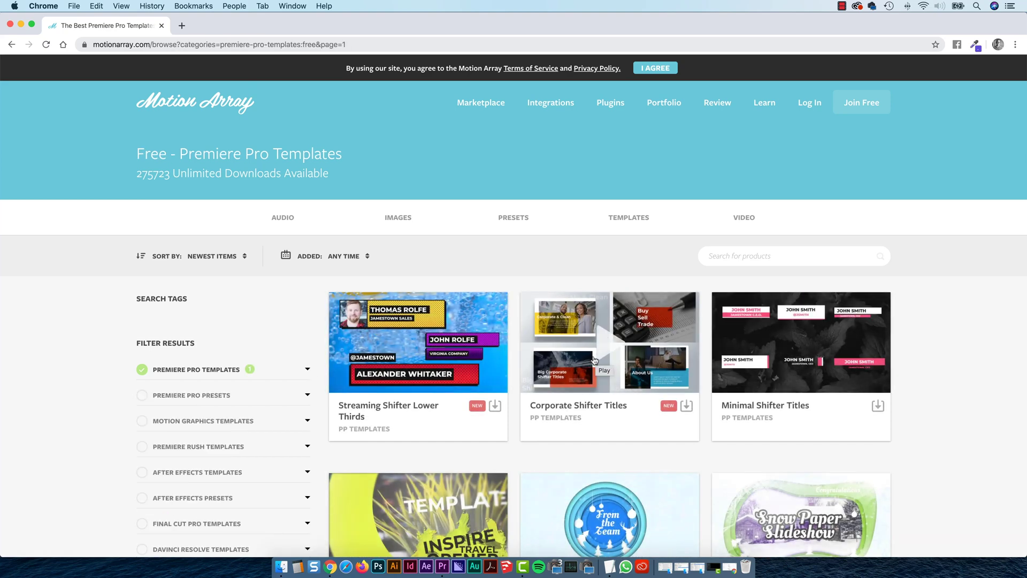
pyautogui.scroll(-1, 575, 397)
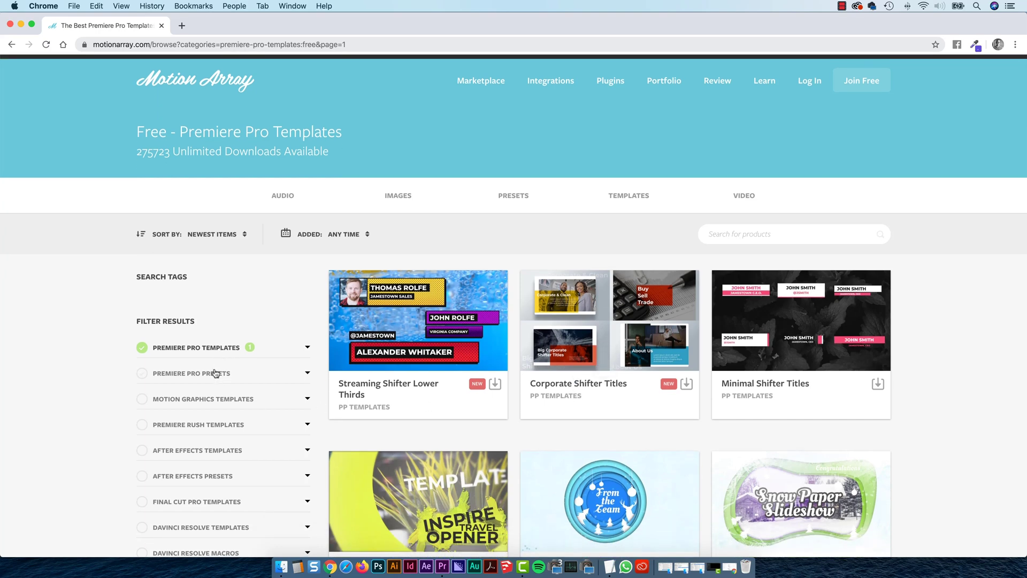
# Switch to Premiere Pro and view the installed effect presets in the Presets folder.
pyautogui.press('super+Tab')
pyautogui.press('super+Tab')
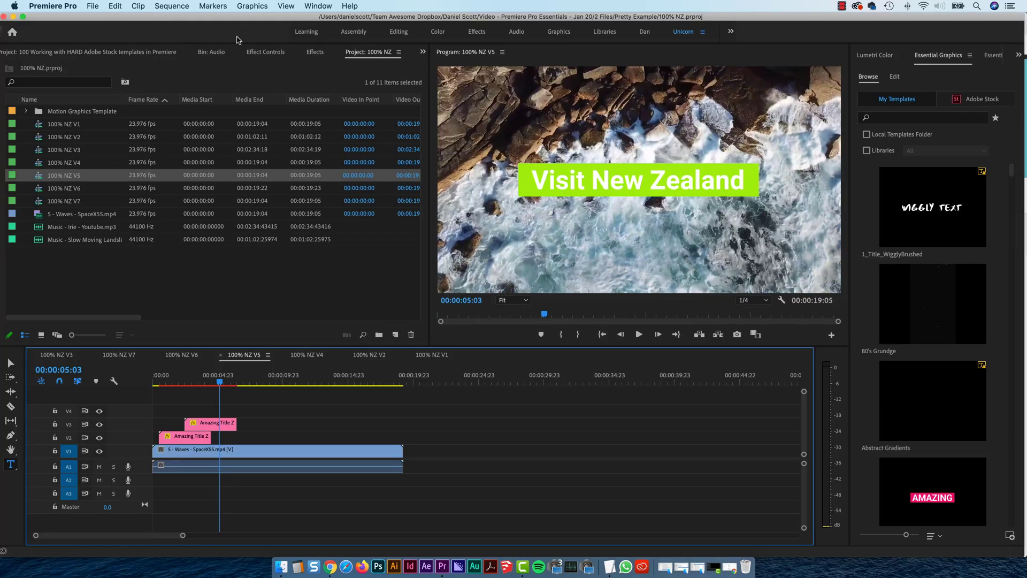
pyautogui.click(305, 53)
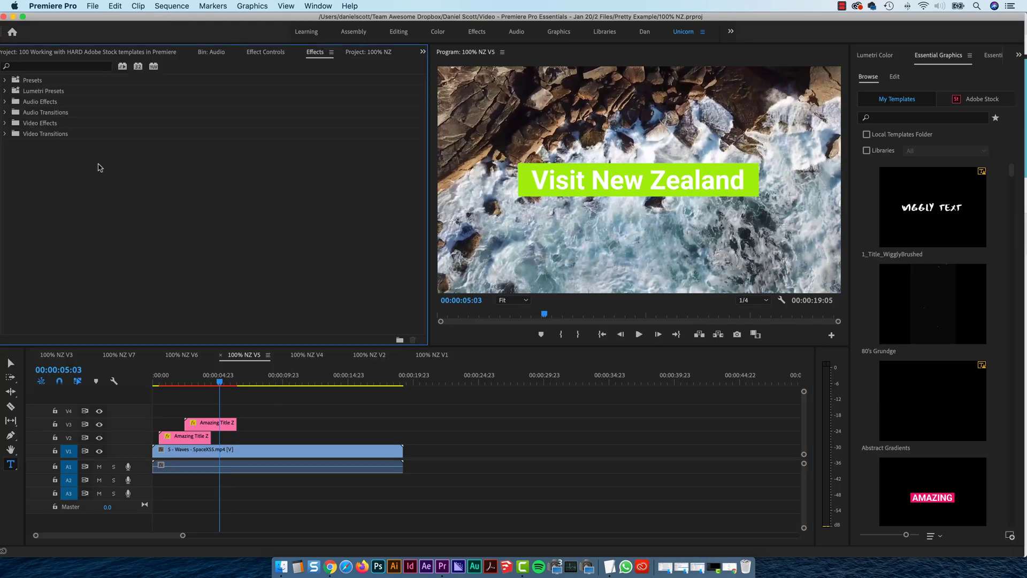
pyautogui.click(4, 80)
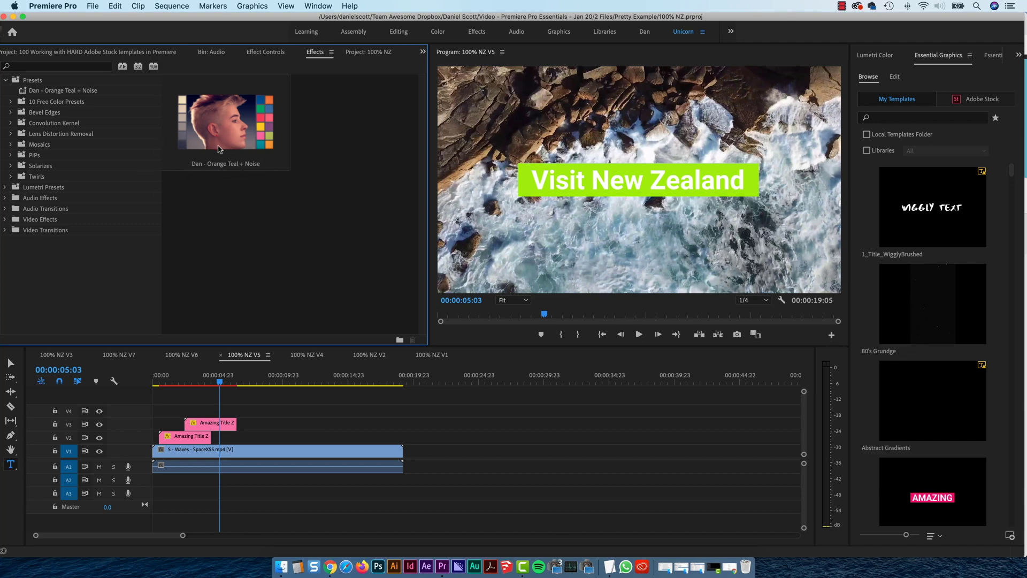
# Switch to Chrome, look through the free Premiere Pro templates and open the Photo Logo Reveal page.
pyautogui.press('super+Tab')
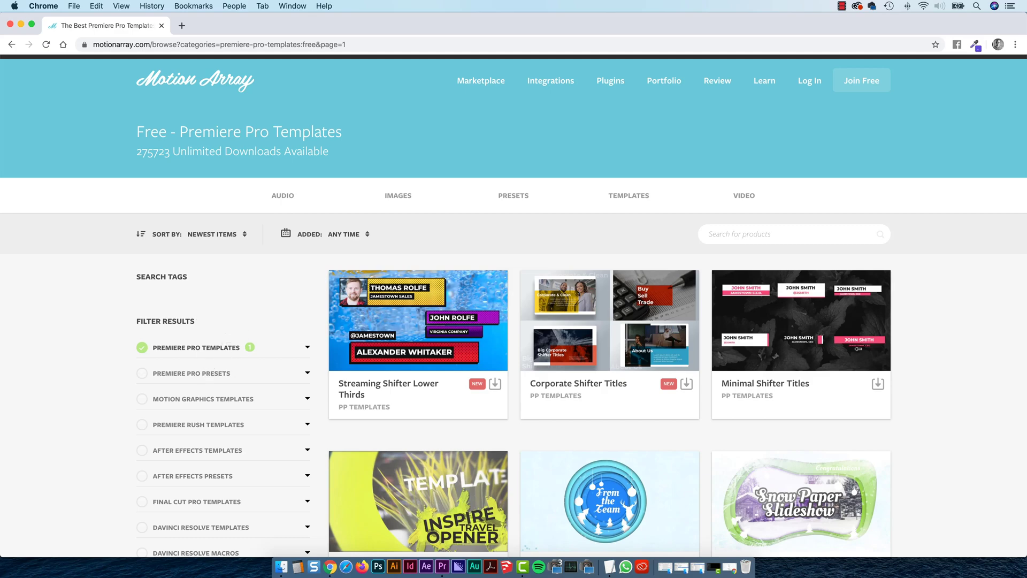
pyautogui.scroll(-15, 962, 368)
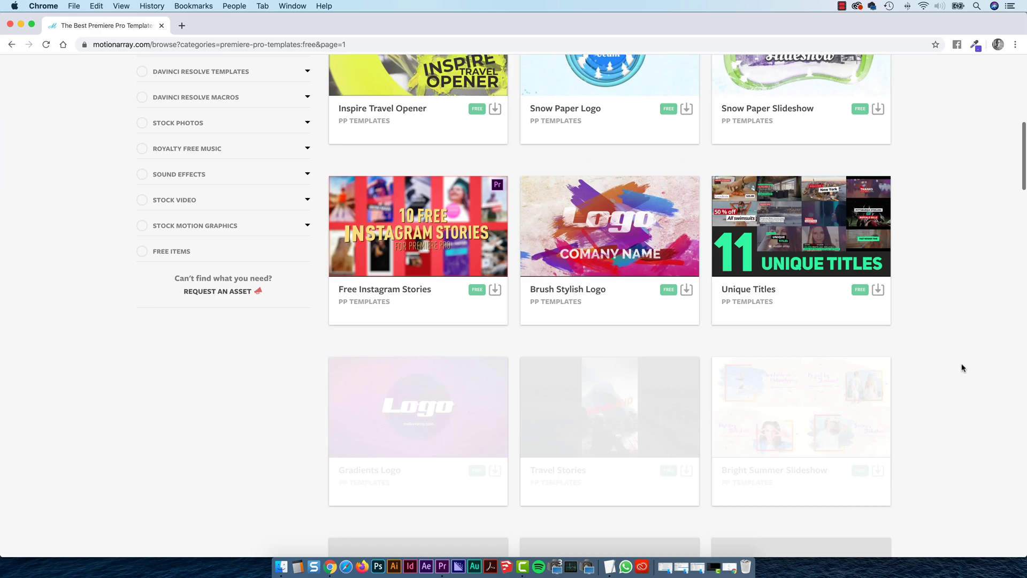
pyautogui.scroll(-7, 962, 368)
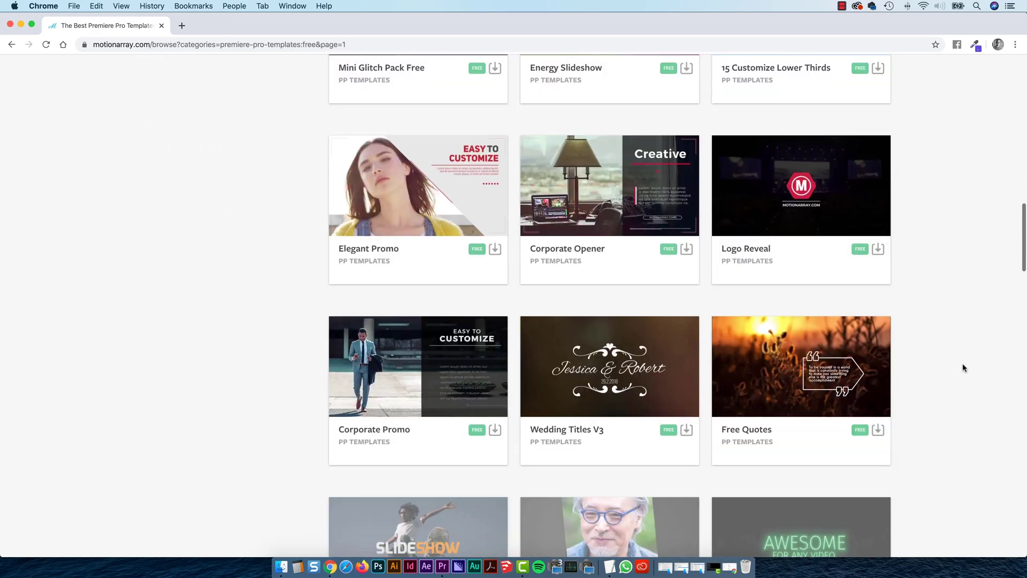
pyautogui.scroll(-6, 962, 368)
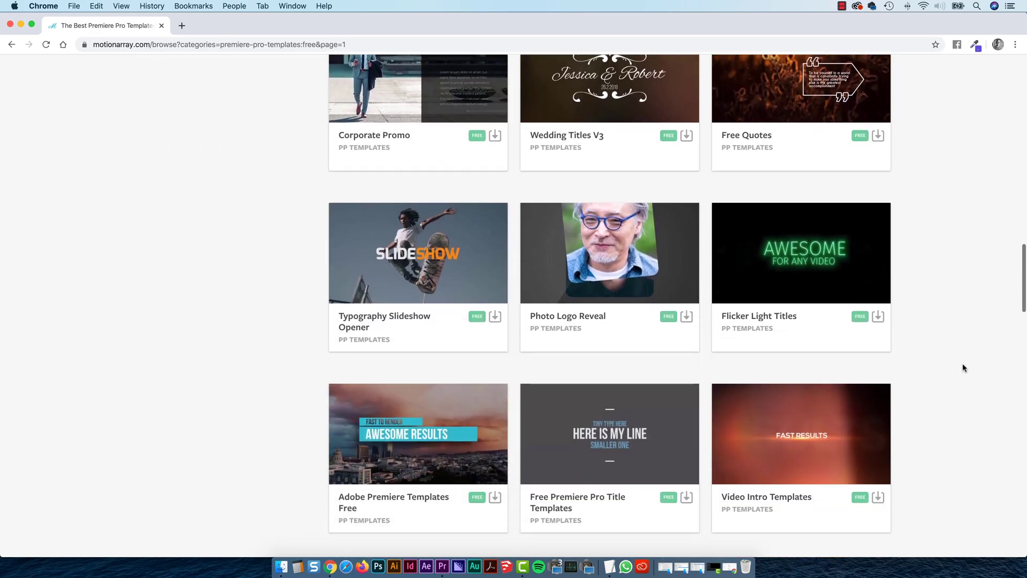
pyautogui.scroll(-2, 963, 368)
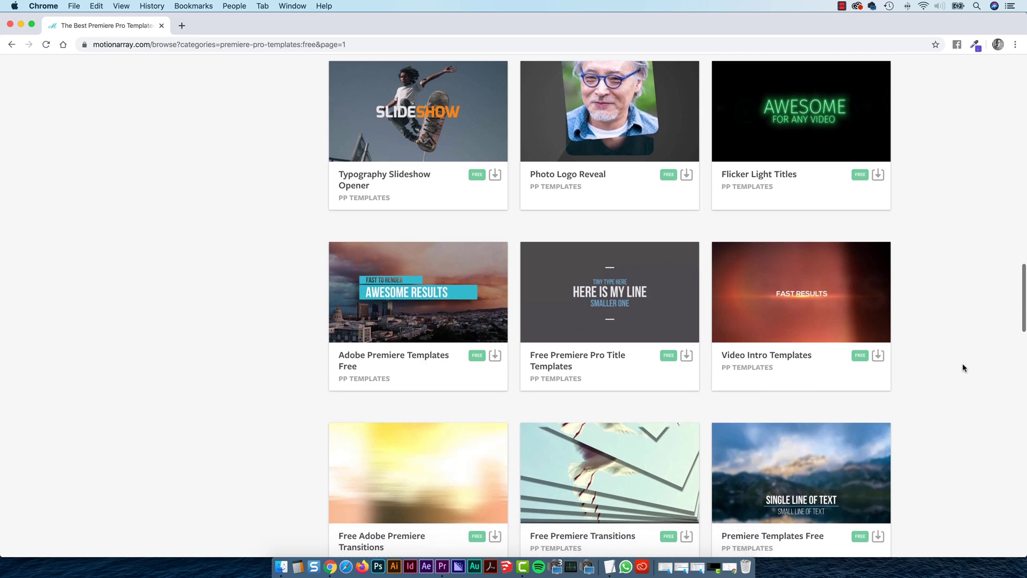
pyautogui.scroll(4, 715, 284)
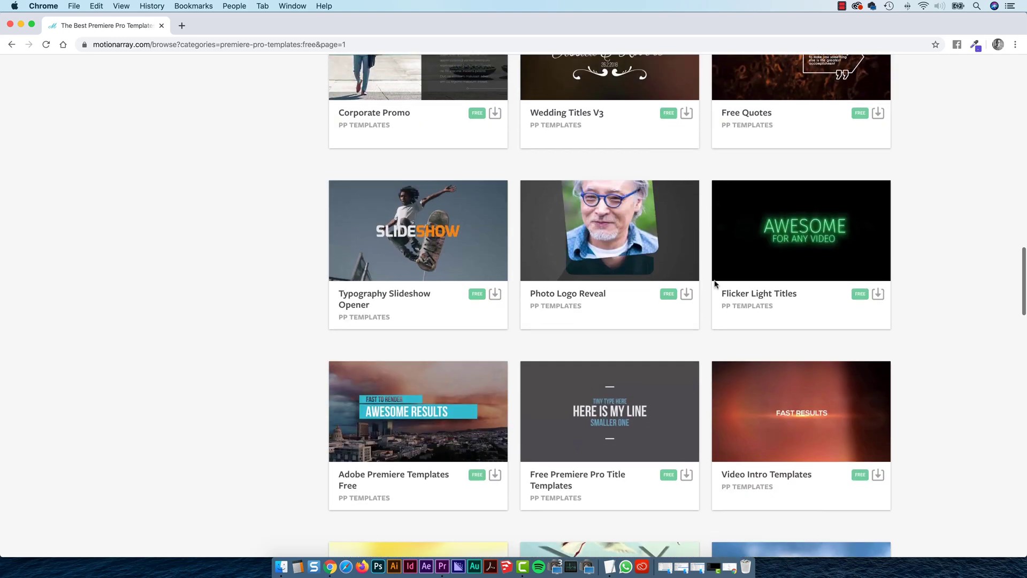
pyautogui.click(686, 295)
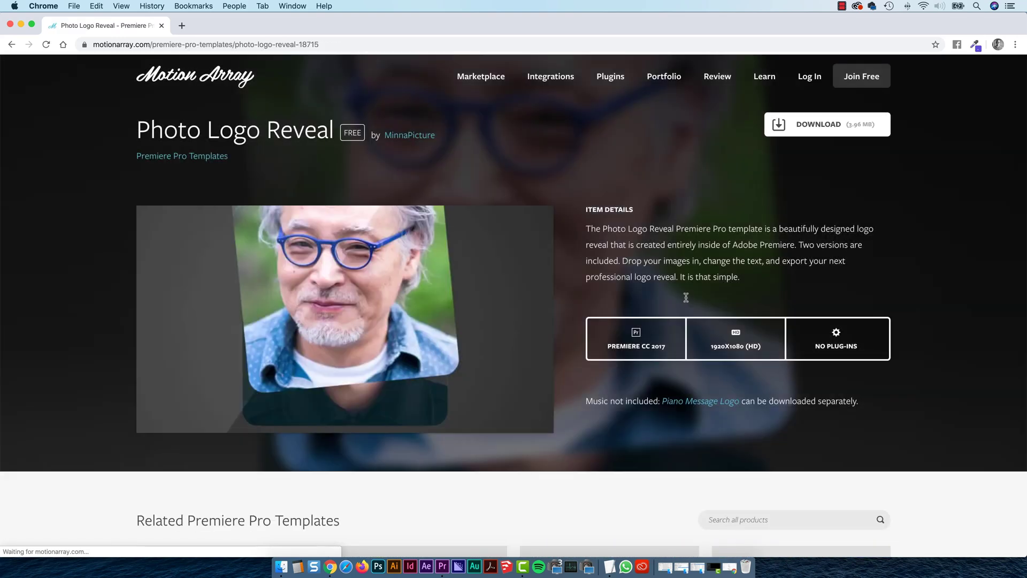
# Pause the Photo Logo Reveal preview video and look over the template's page.
pyautogui.click(145, 451)
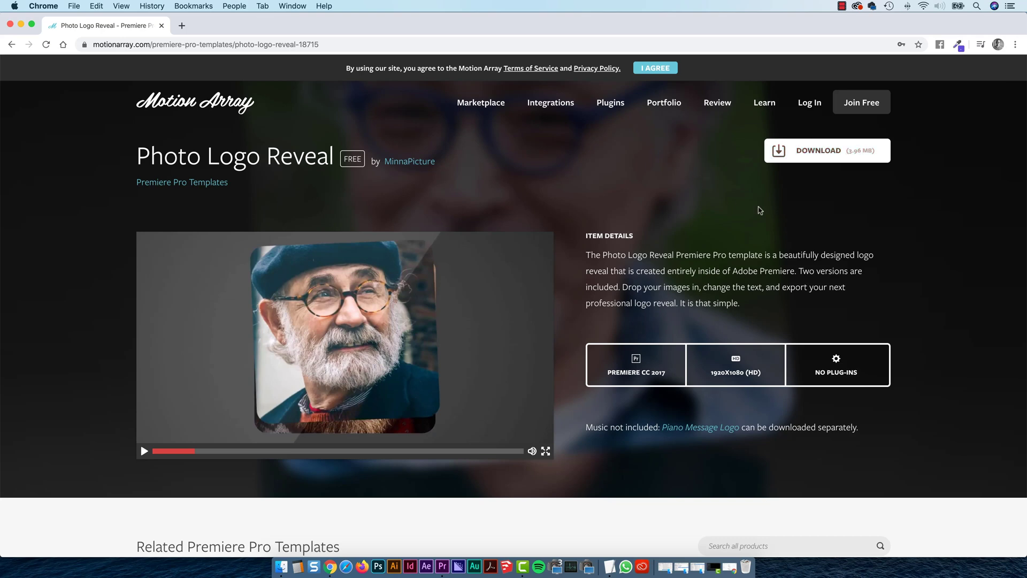
pyautogui.scroll(-3, 791, 220)
pyautogui.scroll(3, 788, 222)
# Switch to Finder and open the Motion Array folder inside Graphics of Project 4 - Social Media in the Exercise Files.
pyautogui.press('super+Tab')
pyautogui.press('super+Tab')
pyautogui.press('super+Tab')
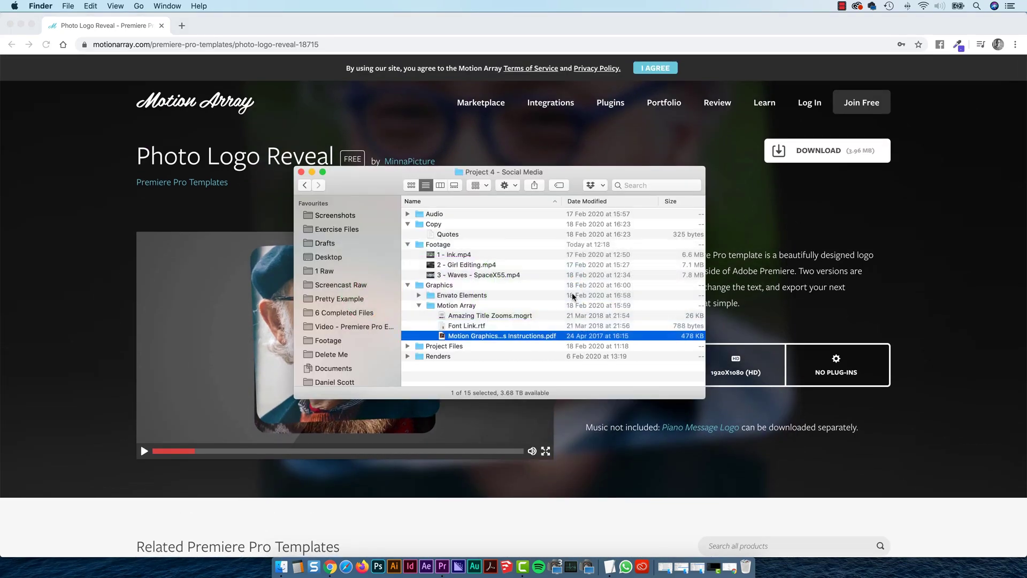
pyautogui.click(338, 227)
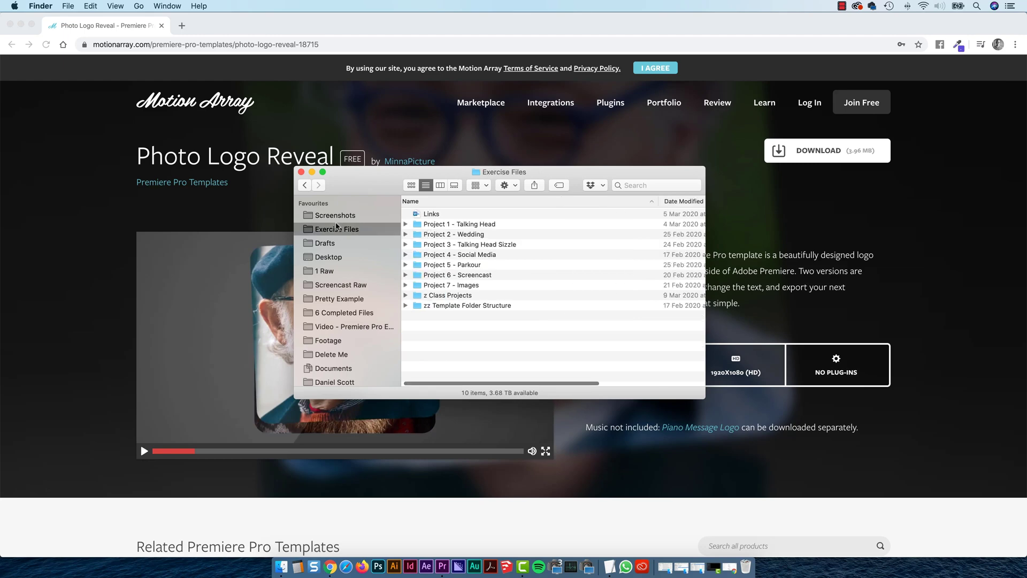
pyautogui.doubleClick(443, 255)
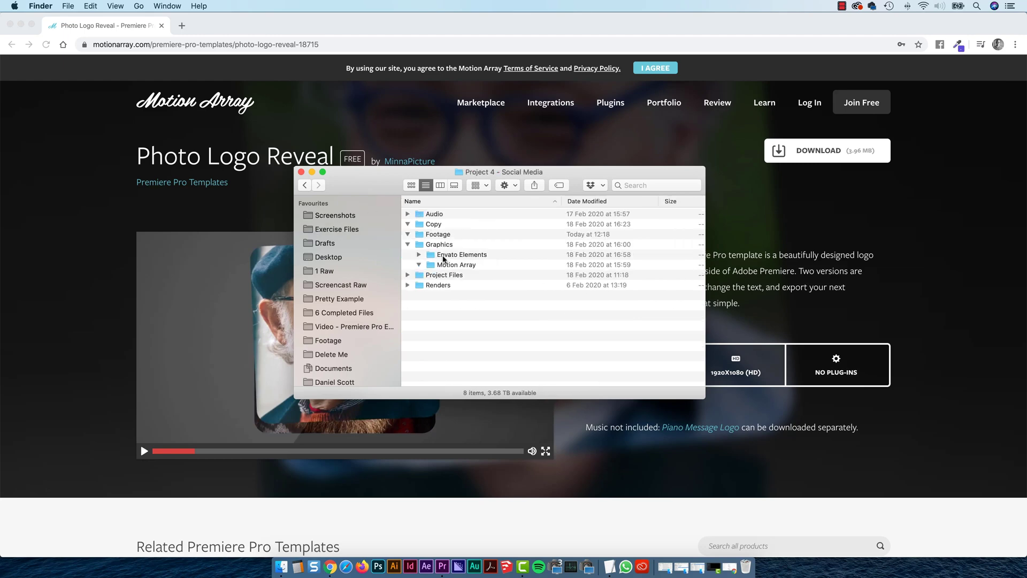
pyautogui.click(408, 224)
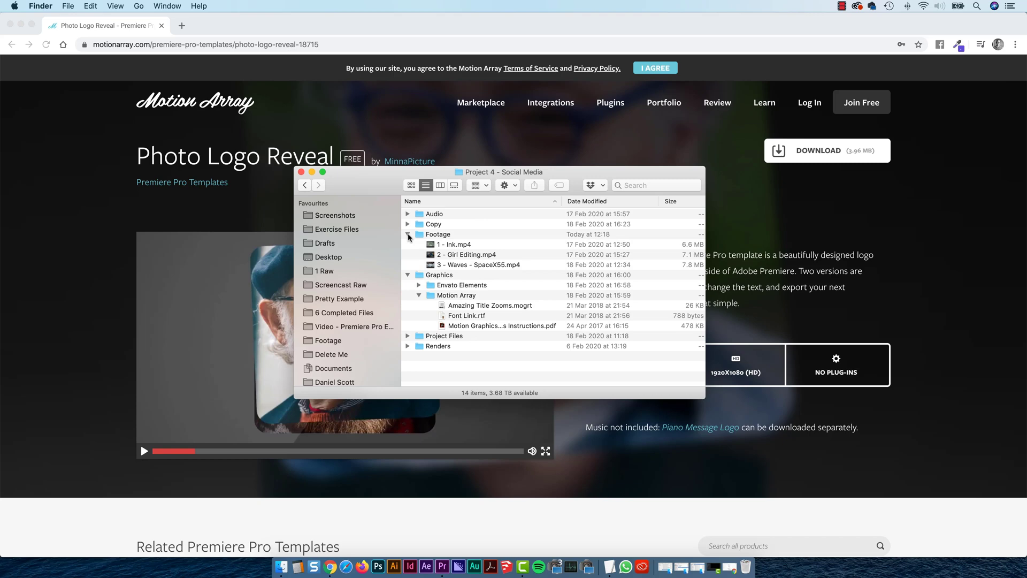
pyautogui.click(408, 233)
pyautogui.click(428, 244)
pyautogui.click(440, 264)
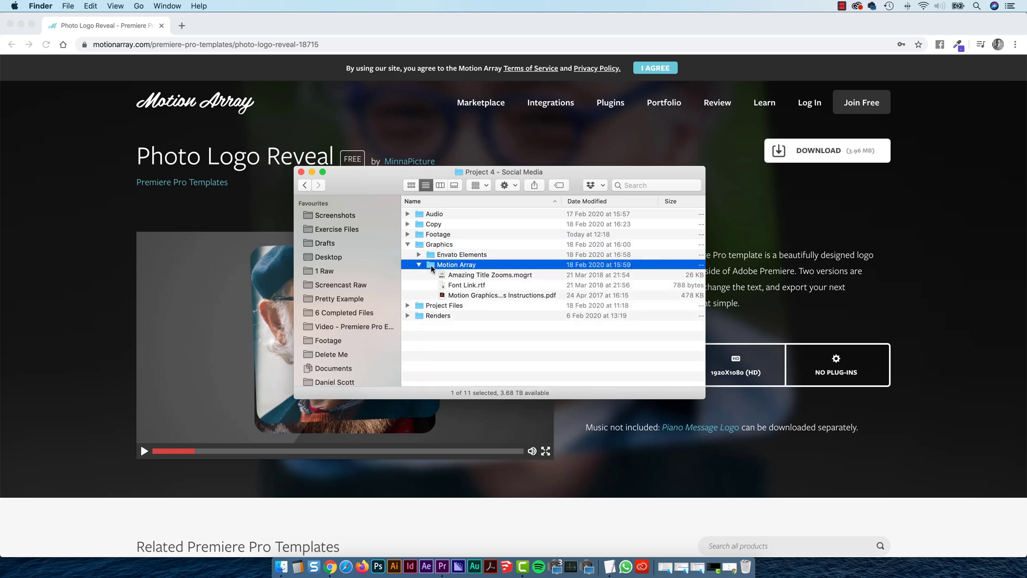
pyautogui.doubleClick(431, 266)
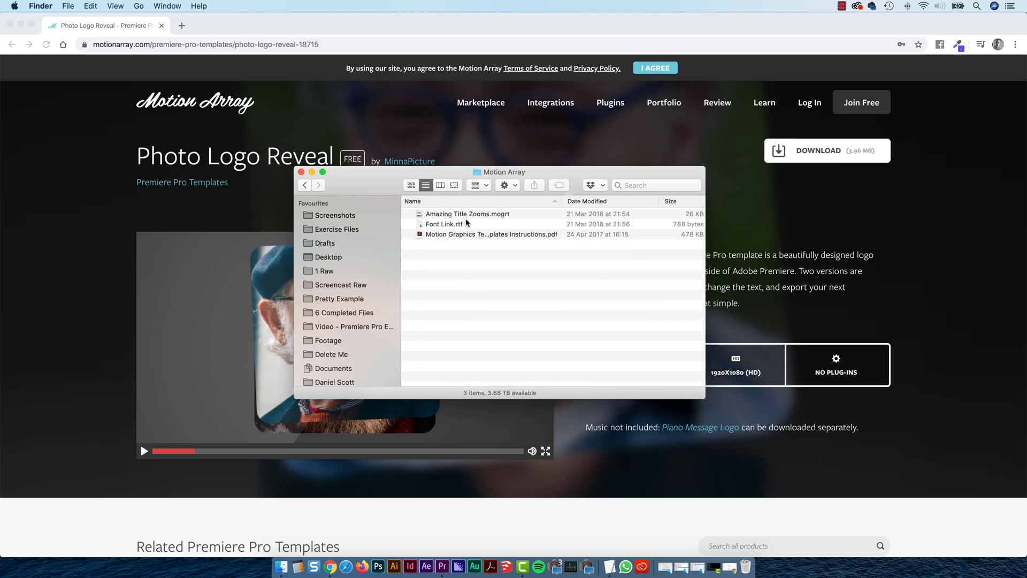
# Look over the template files and preview Motion Graphics Templates Instructions.pdf.
pyautogui.click(482, 216)
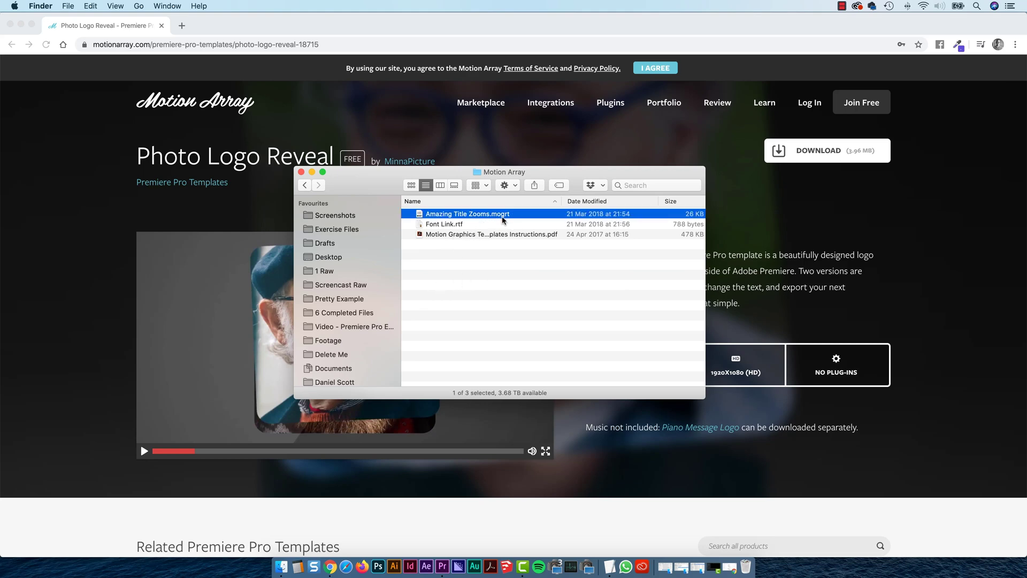
pyautogui.click(445, 224)
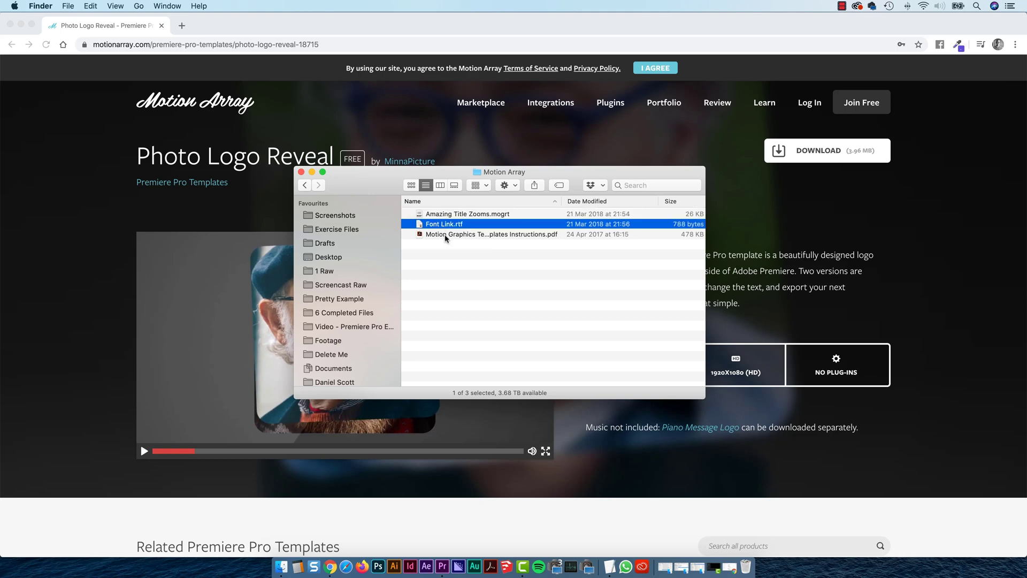
pyautogui.click(445, 236)
pyautogui.press('space')
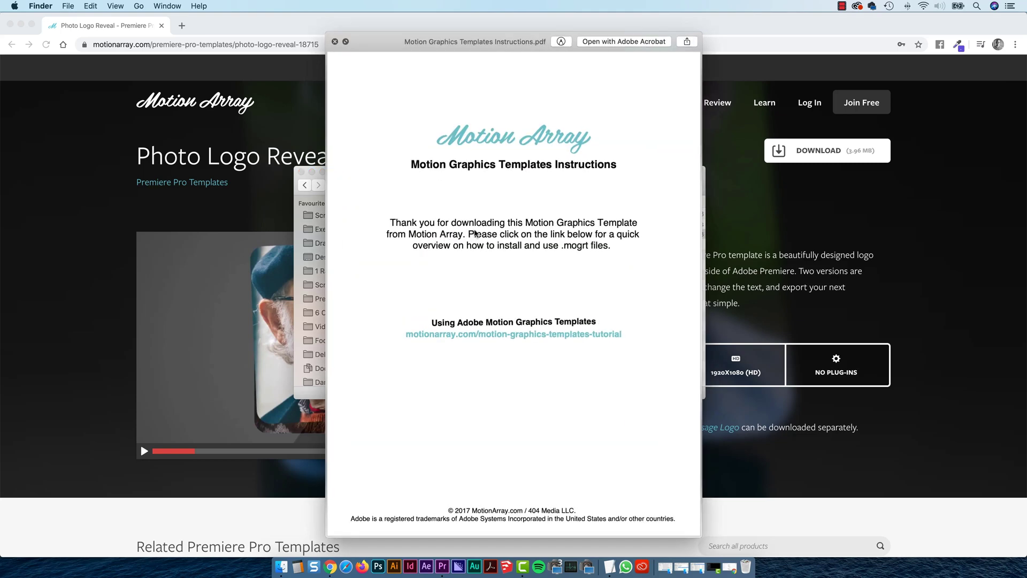
pyautogui.press('space')
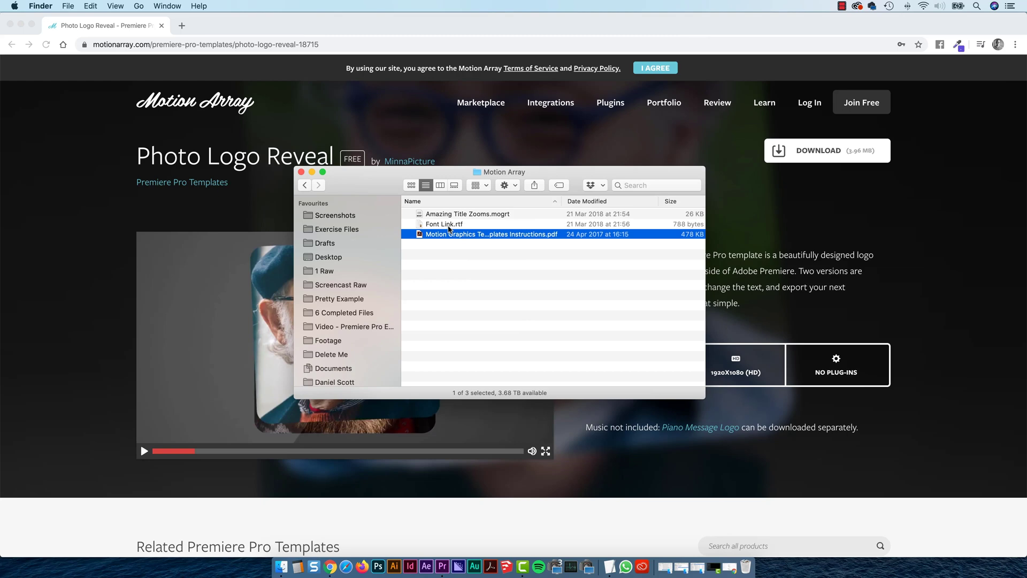
# Preview Font Link.rtf to read which font the template needs and where to download it.
pyautogui.click(448, 225)
pyautogui.press('space')
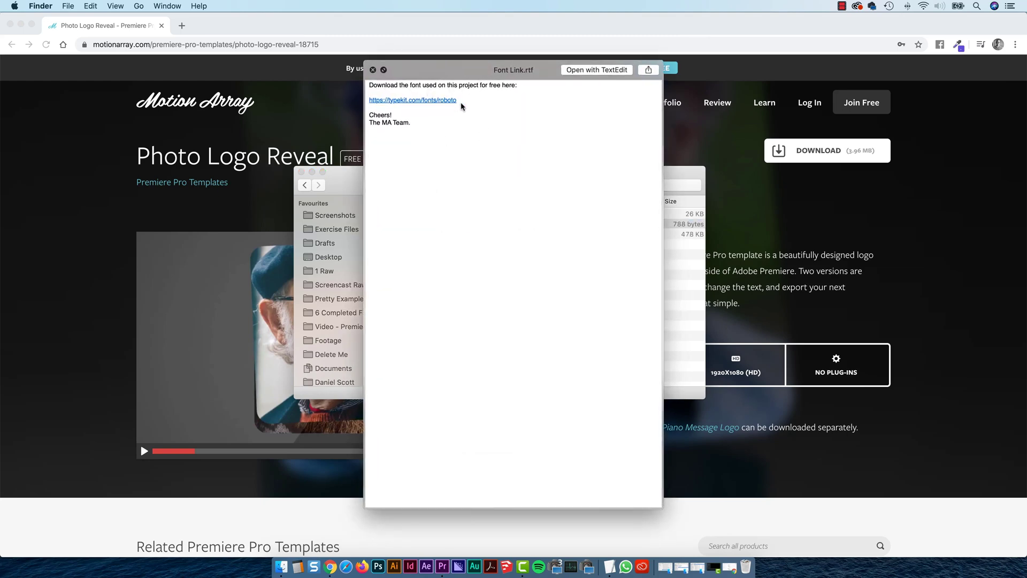
pyautogui.press('space')
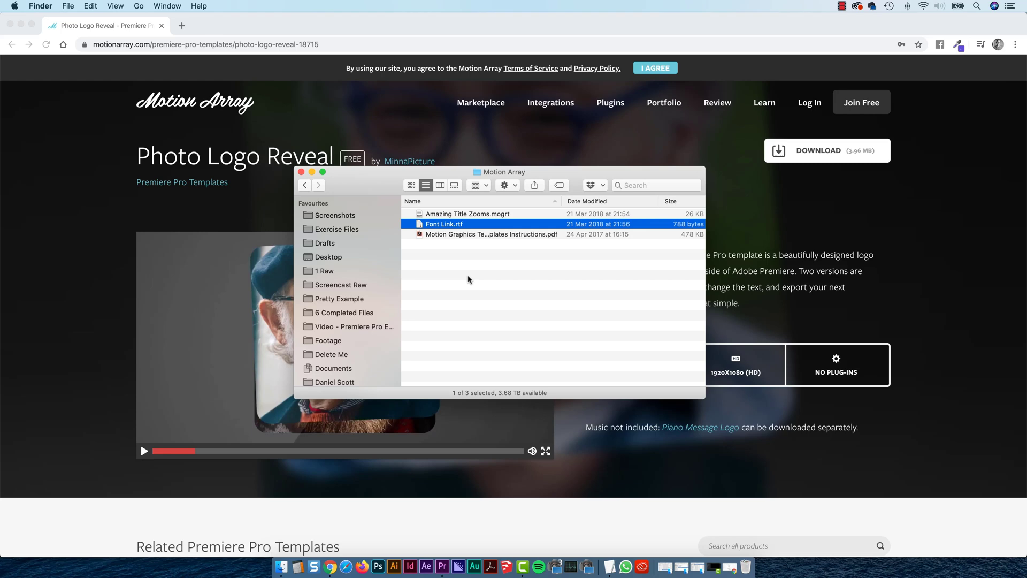
pyautogui.press('space')
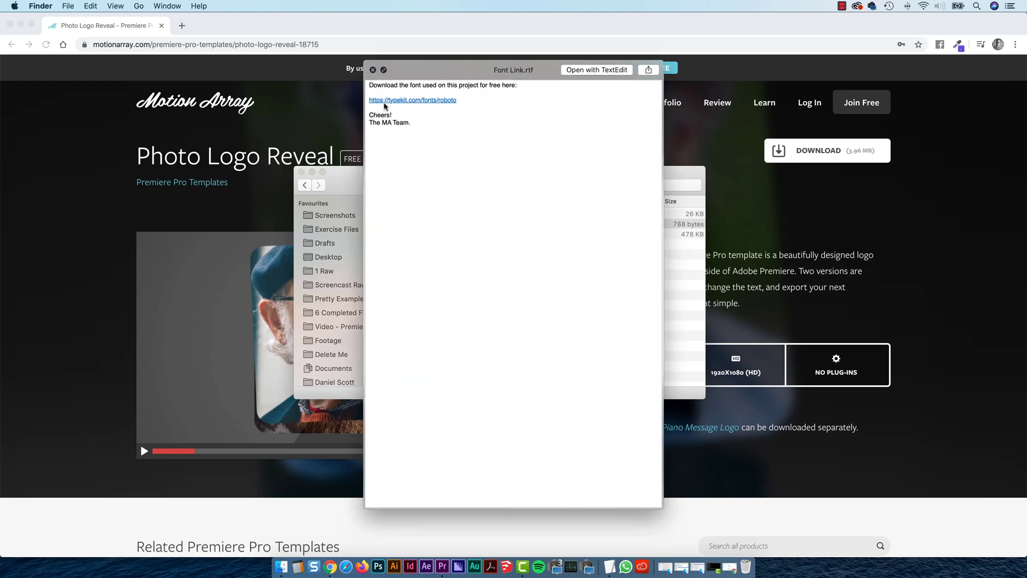
pyautogui.press('space')
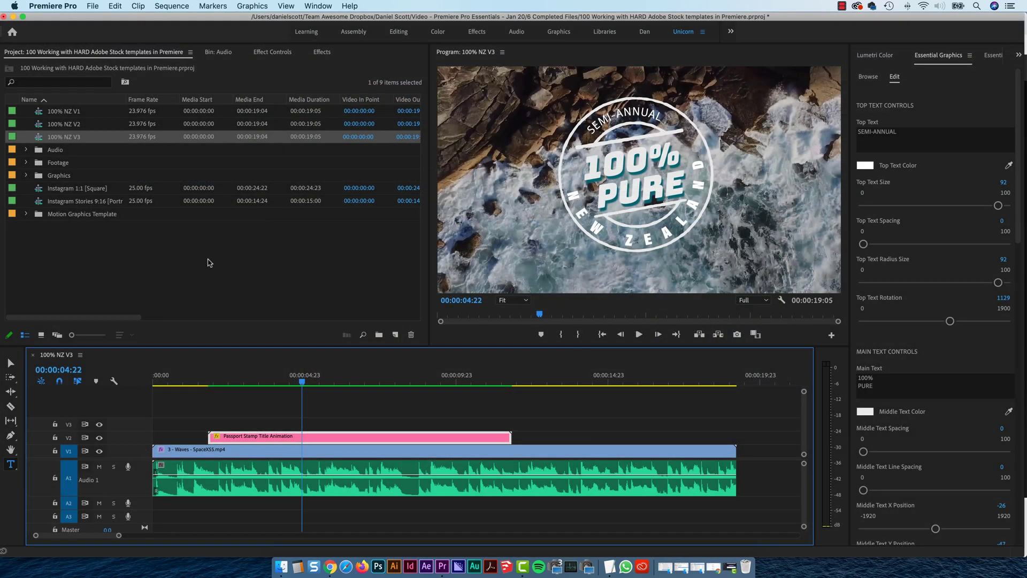
# Install the Motion Graphics template Amazing Title Zooms.mogrt from Project 4's Graphics > Motion Array exercise folder, overwriting the existing copy.
pyautogui.click(941, 57)
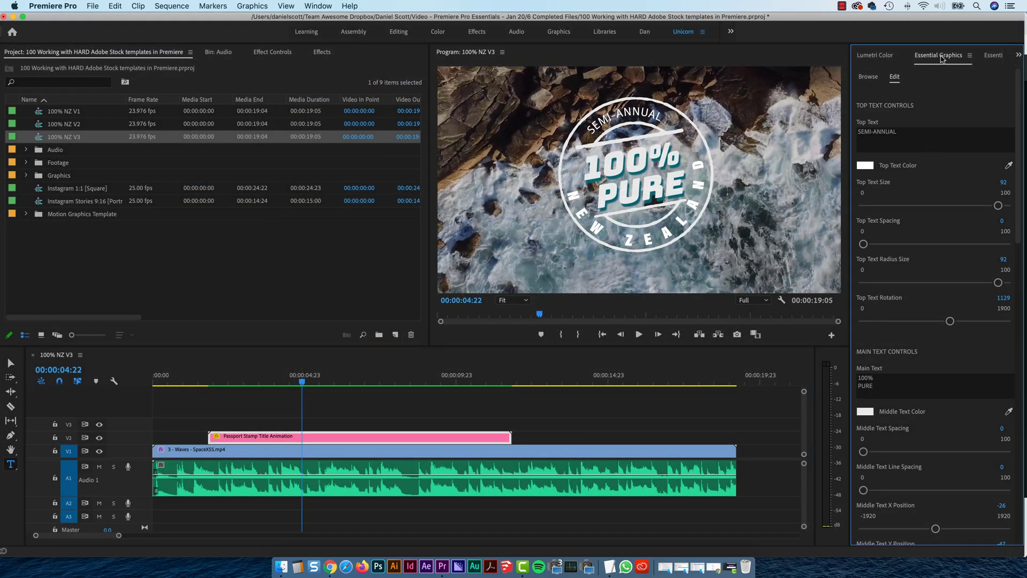
pyautogui.click(868, 77)
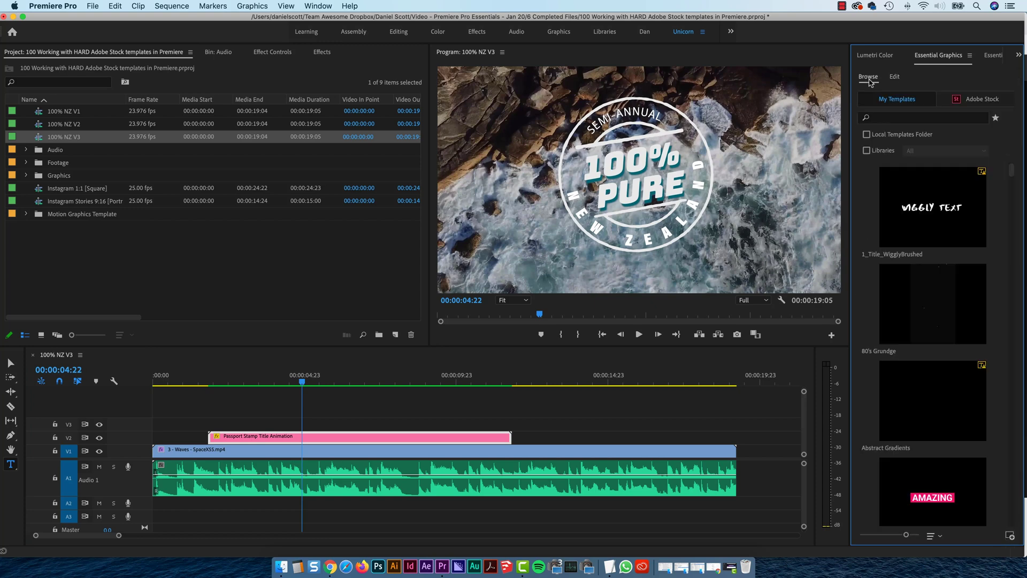
pyautogui.click(1010, 537)
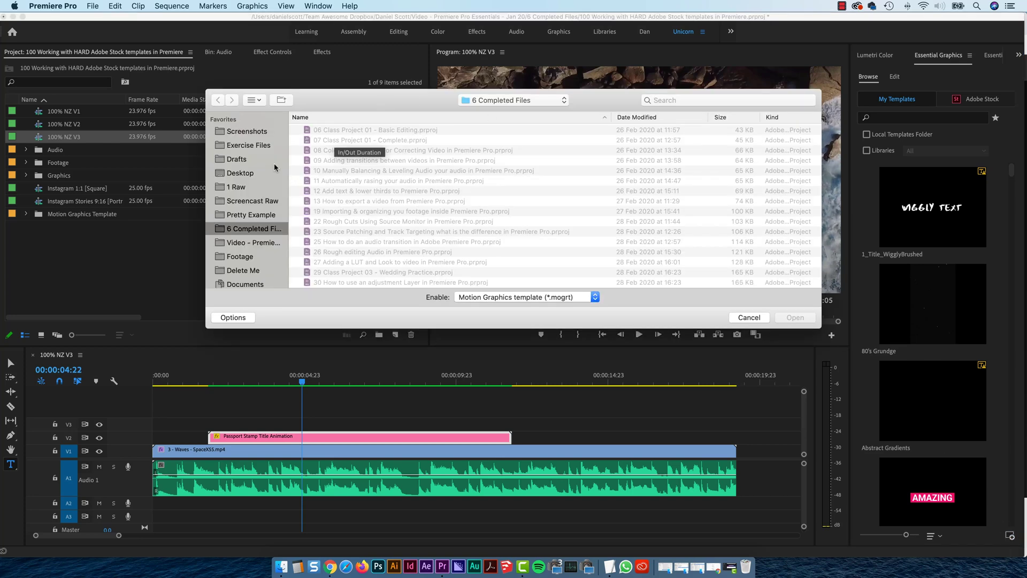
pyautogui.click(237, 145)
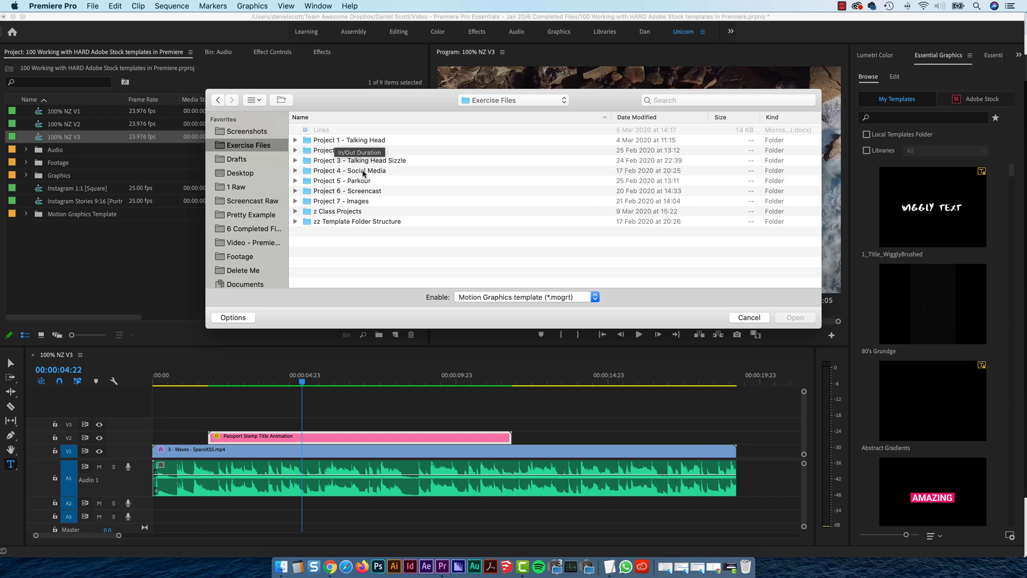
pyautogui.doubleClick(363, 171)
pyautogui.doubleClick(327, 161)
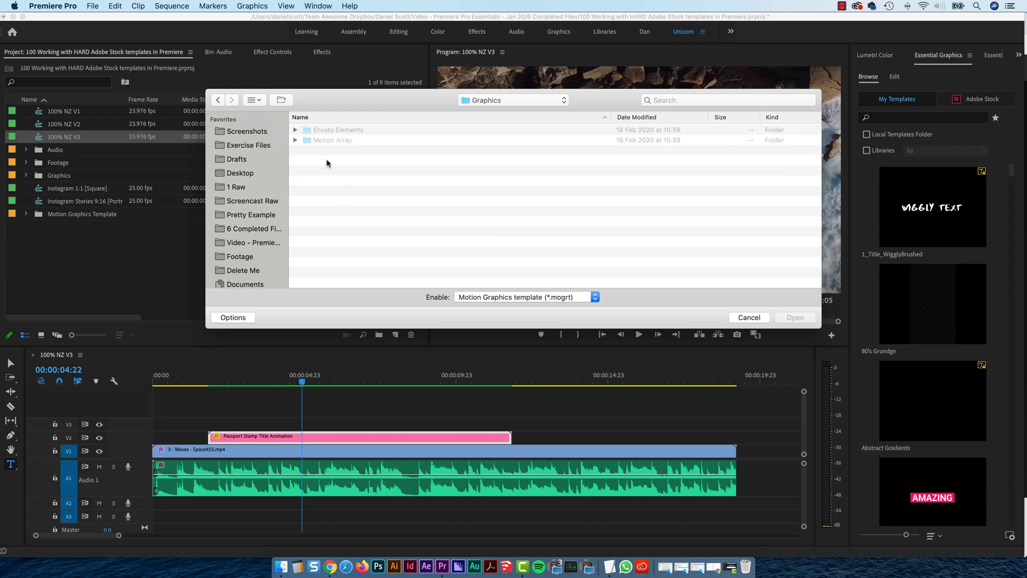
pyautogui.click(295, 141)
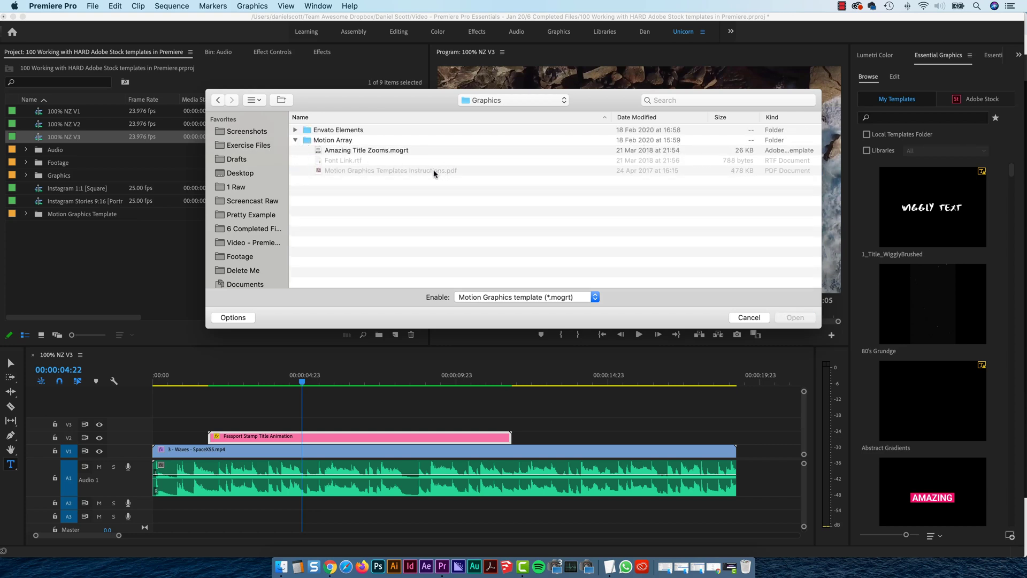
pyautogui.click(400, 152)
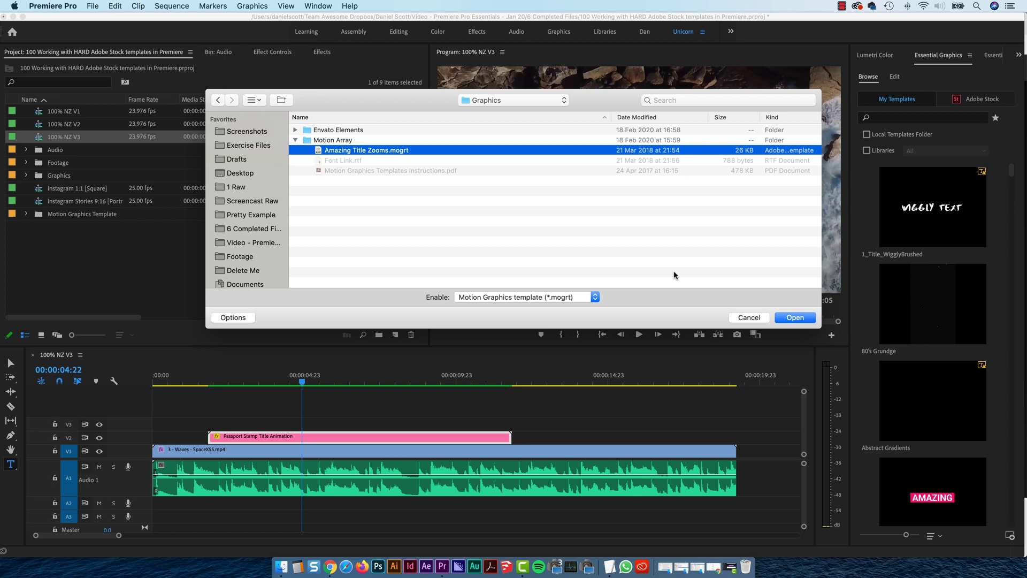
pyautogui.click(795, 317)
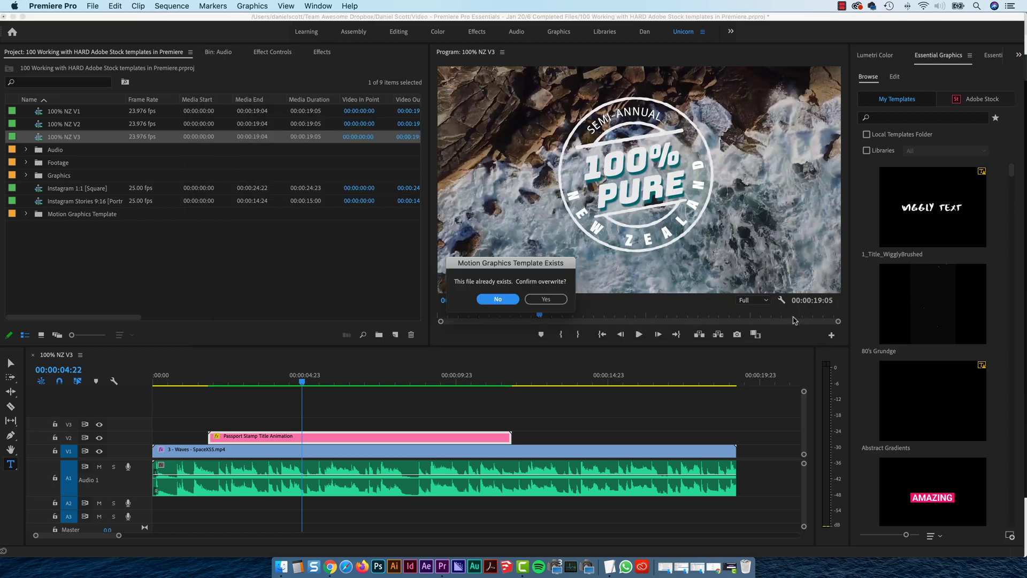
pyautogui.click(545, 299)
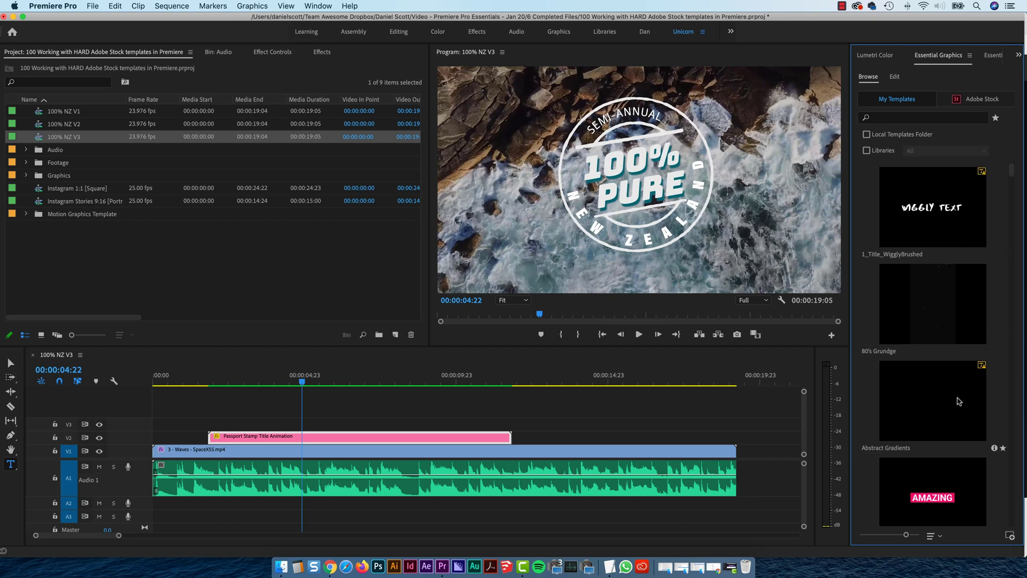
# Sort the installed templates by Recent and select Amazing Title Zooms.
pyautogui.click(930, 535)
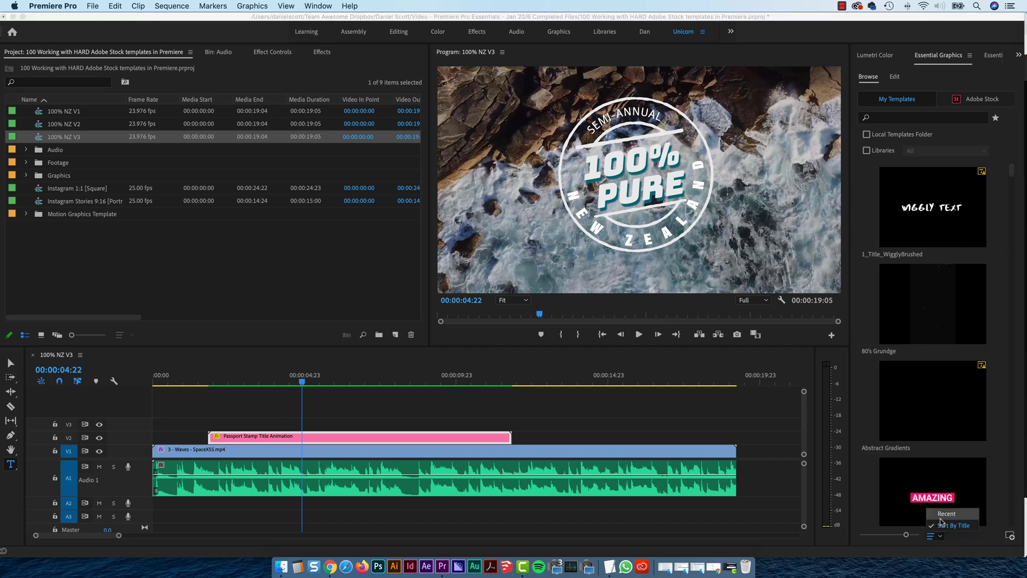
pyautogui.click(941, 514)
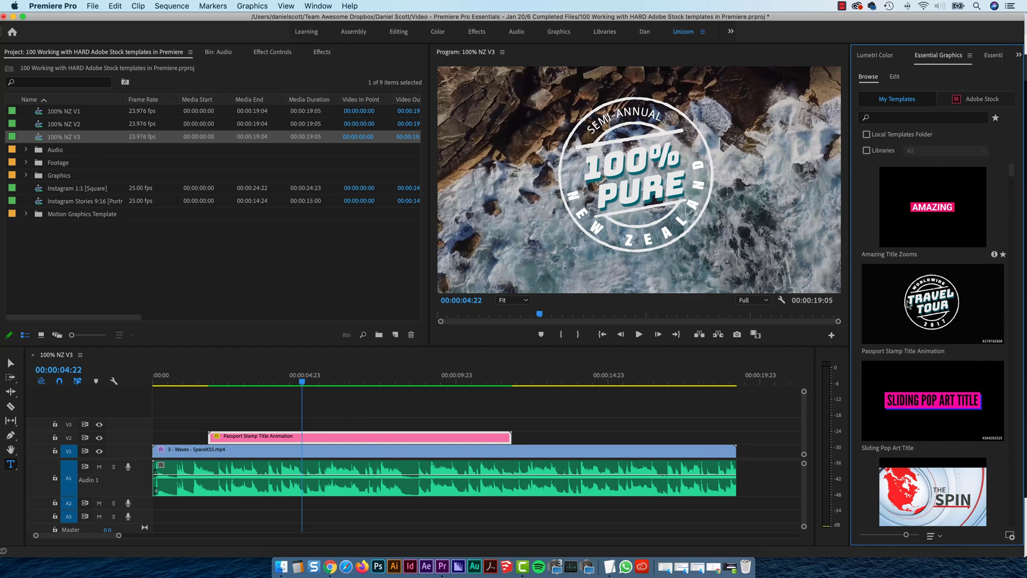
pyautogui.click(910, 120)
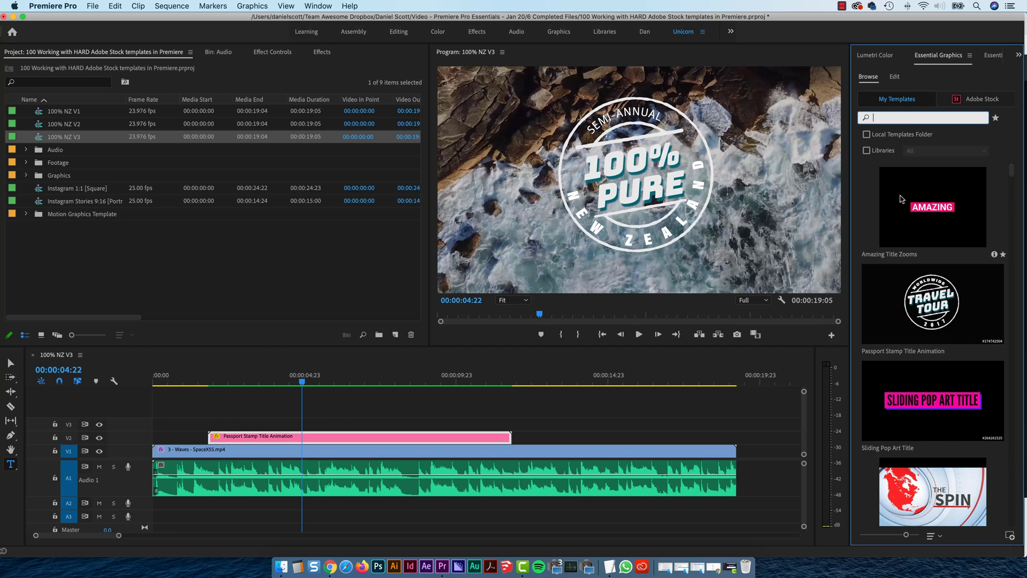
pyautogui.click(950, 198)
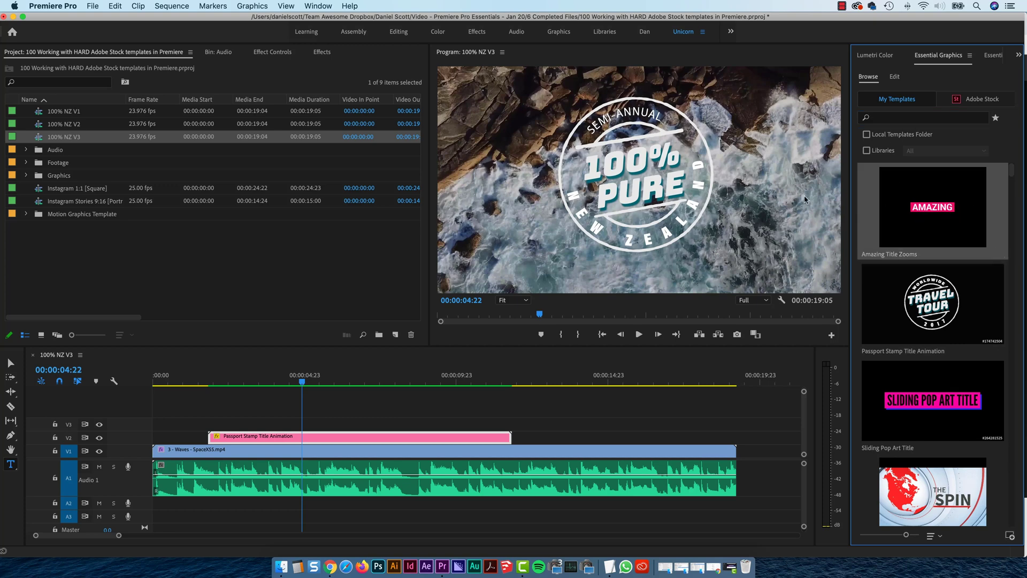
# Duplicate the 100% NZ V3 sequence and rename the copy 100% NZ V4.
pyautogui.rightClick(71, 140)
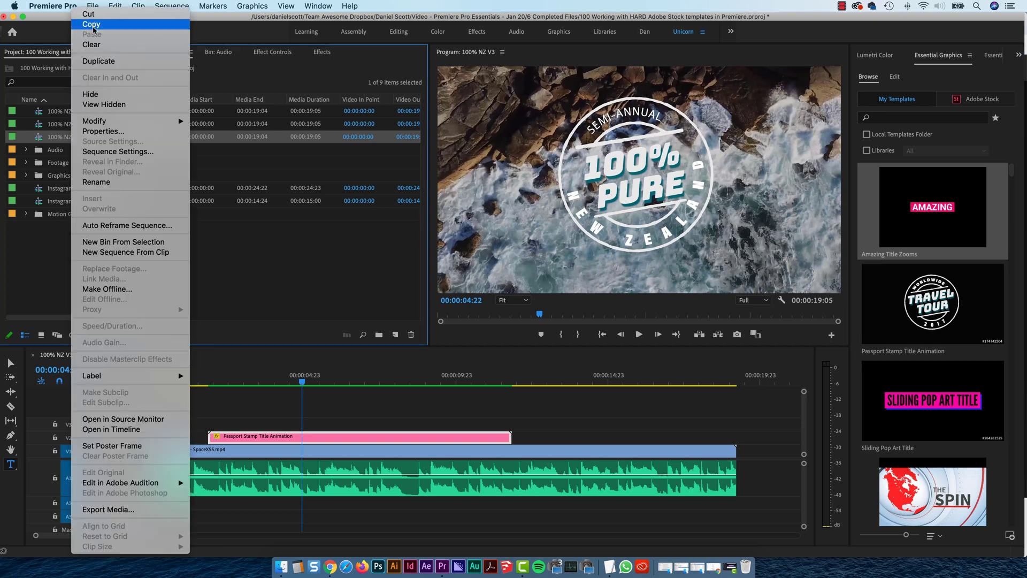
pyautogui.click(107, 61)
pyautogui.click(92, 149)
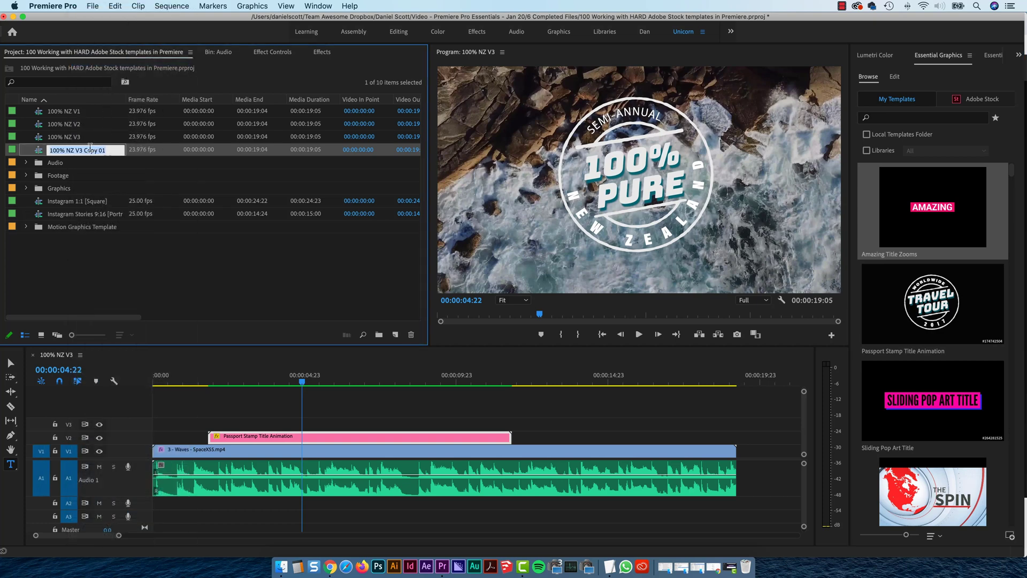
pyautogui.moveTo(81, 149); pyautogui.dragTo(182, 161)
pyautogui.write('4')
pyautogui.press('Return')
# Delete the Passport Stamp Title Animation clip and the audio clip from the open 100% NZ V3 sequence.
pyautogui.click(361, 436)
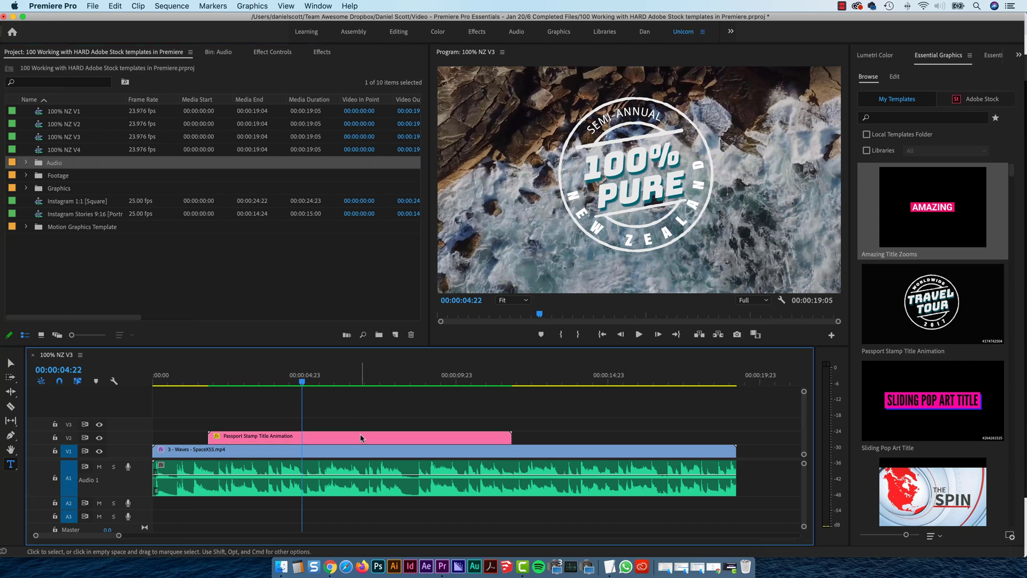
pyautogui.press('Delete')
pyautogui.click(394, 470)
pyautogui.press('Delete')
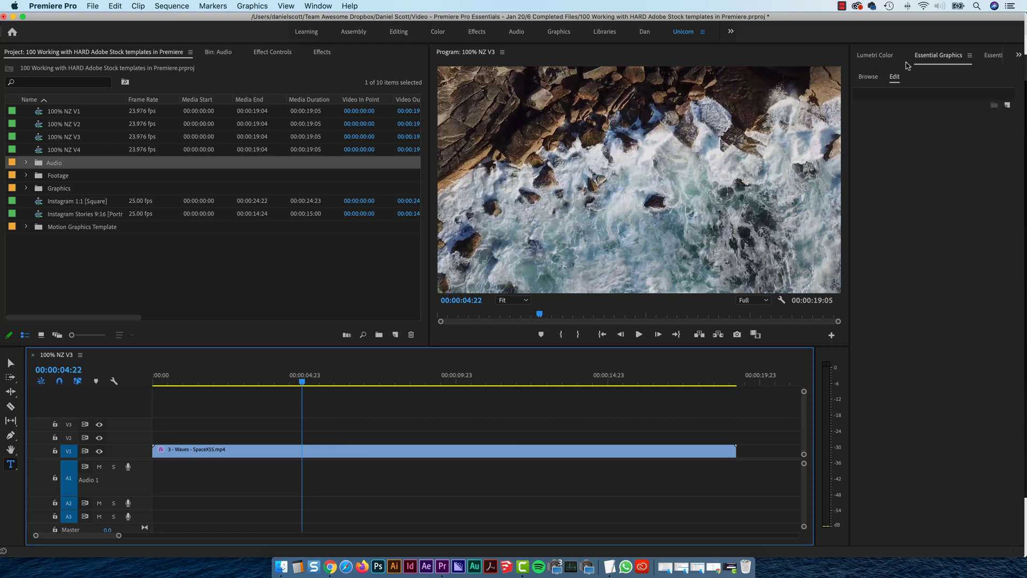
# Place the Amazing Title Zooms template on track V2 near the start of the waves clip and play it back.
pyautogui.click(868, 76)
pyautogui.moveTo(712, 254); pyautogui.dragTo(225, 434)
pyautogui.moveTo(235, 376); pyautogui.dragTo(171, 385)
pyautogui.press('space')
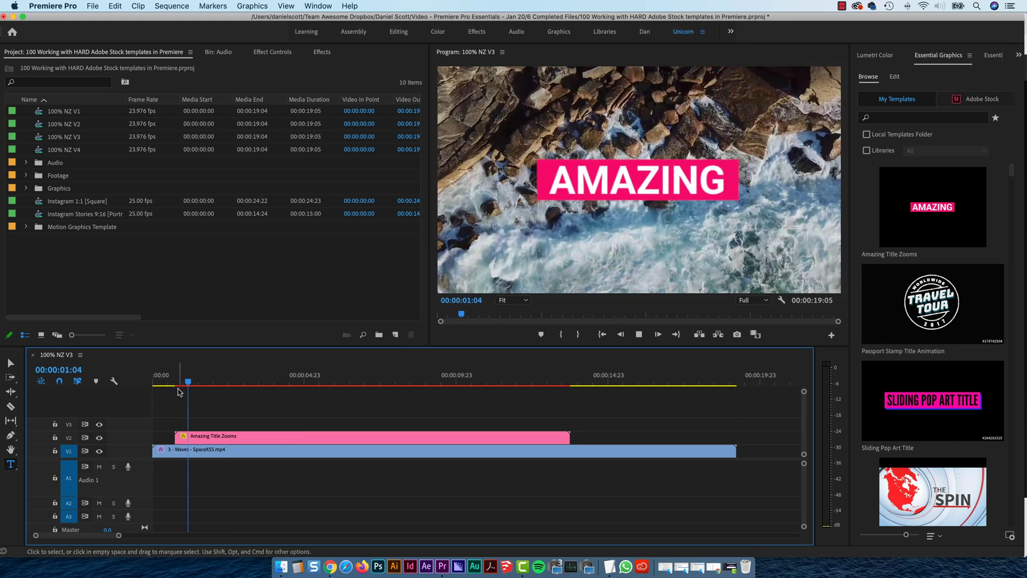
pyautogui.press('space')
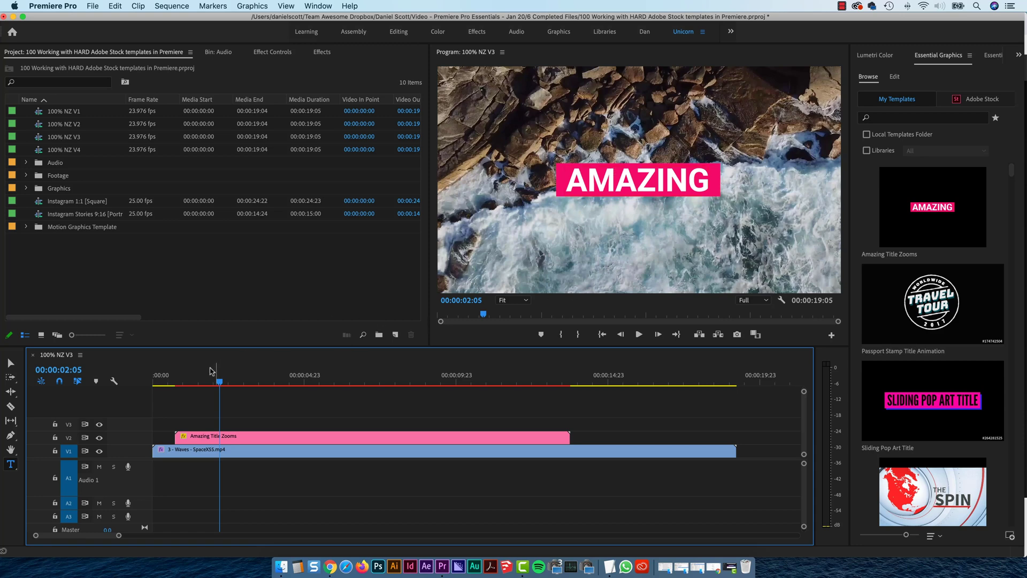
pyautogui.moveTo(190, 382); pyautogui.dragTo(179, 385)
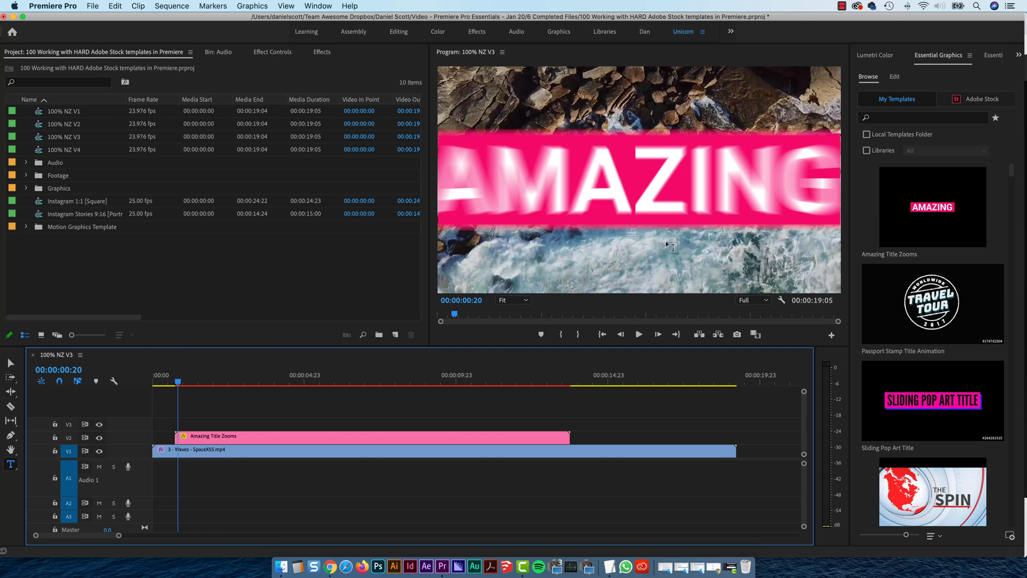
# Lower the Program monitor's playback resolution to 1/4 and replay the title animation from the start.
pyautogui.click(238, 440)
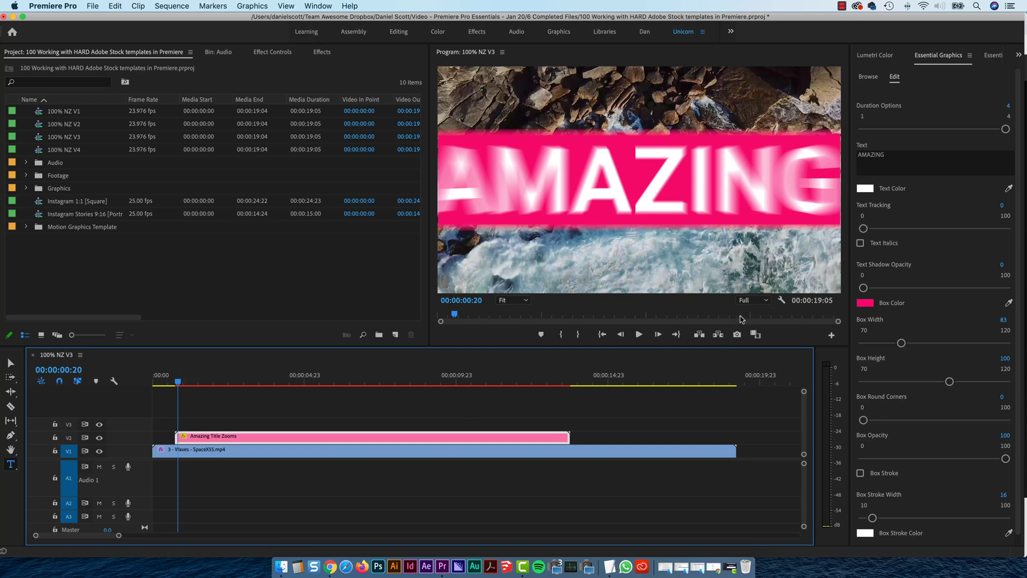
pyautogui.click(749, 300)
pyautogui.click(751, 334)
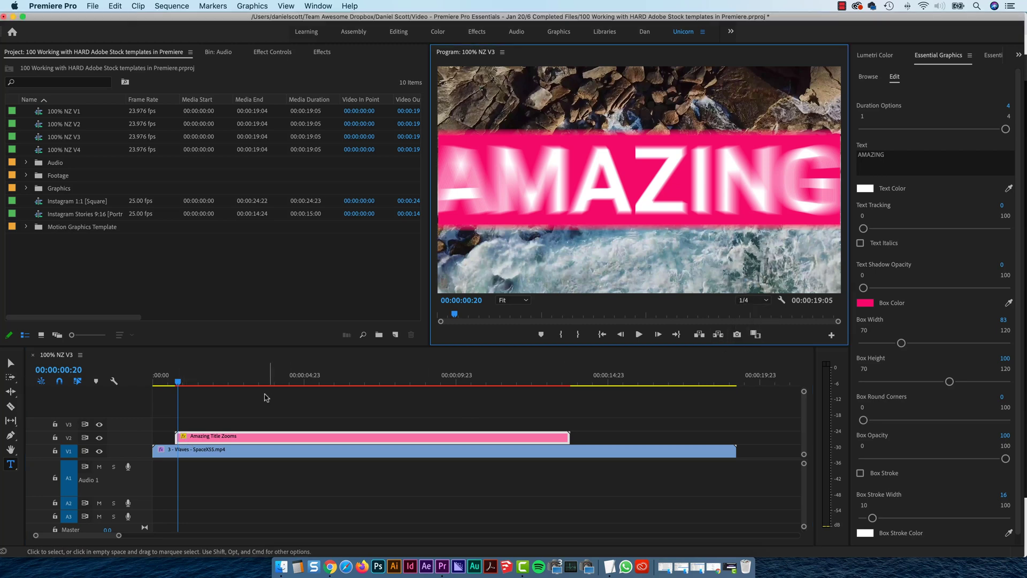
pyautogui.click(170, 380)
pyautogui.press('space')
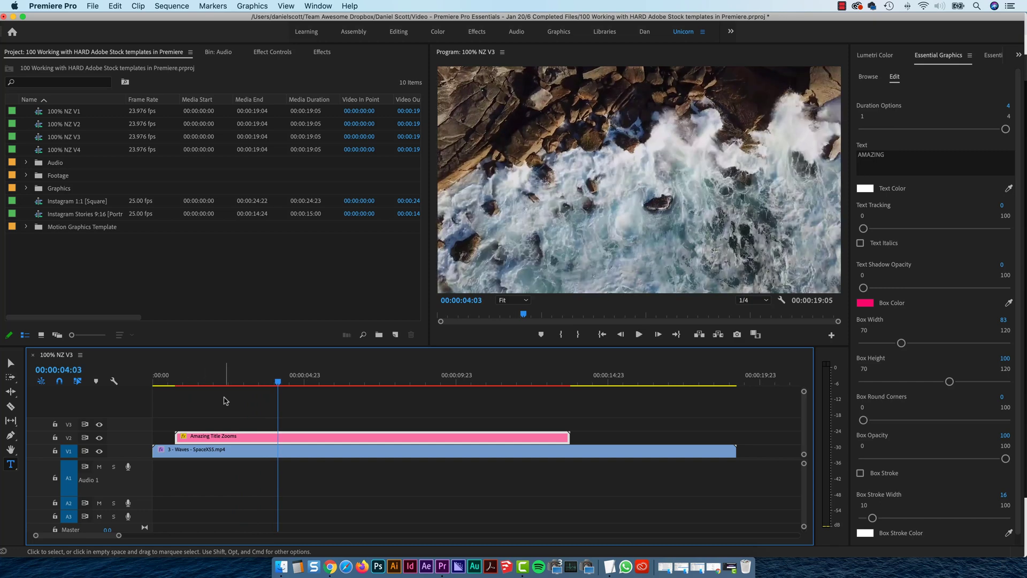
pyautogui.click(265, 383)
pyautogui.moveTo(265, 383); pyautogui.dragTo(217, 393)
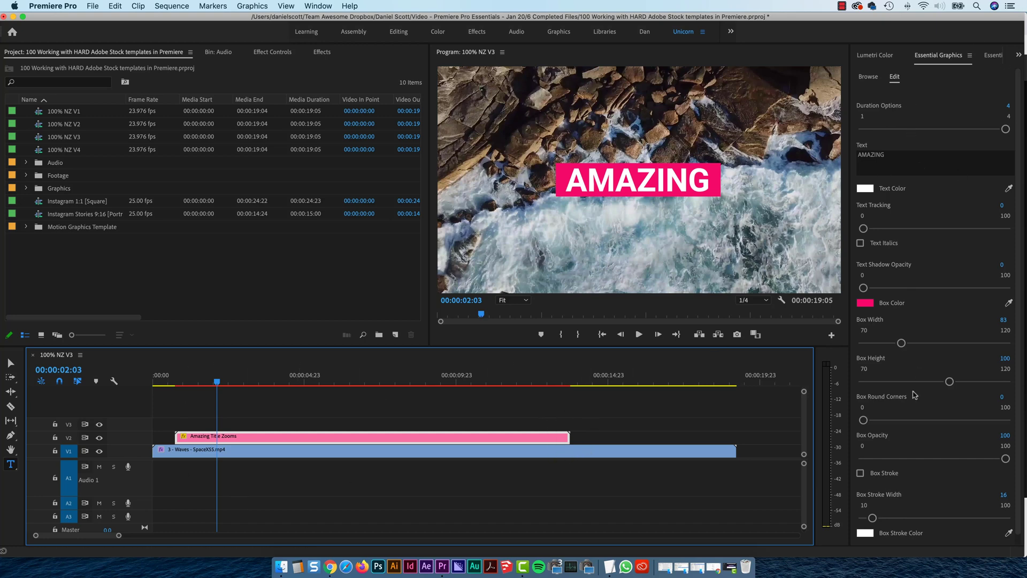
# Replace the text of the Amazing Title Zooms title with 100% PURE.
pyautogui.scroll(-1, 915, 394)
pyautogui.scroll(1, 915, 395)
pyautogui.scroll(-1, 913, 396)
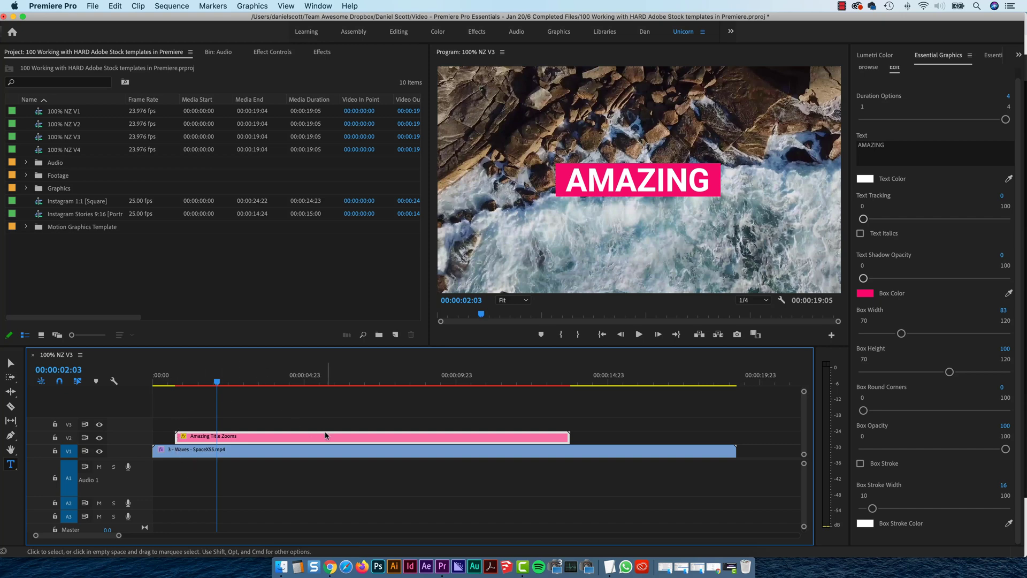
pyautogui.click(904, 147)
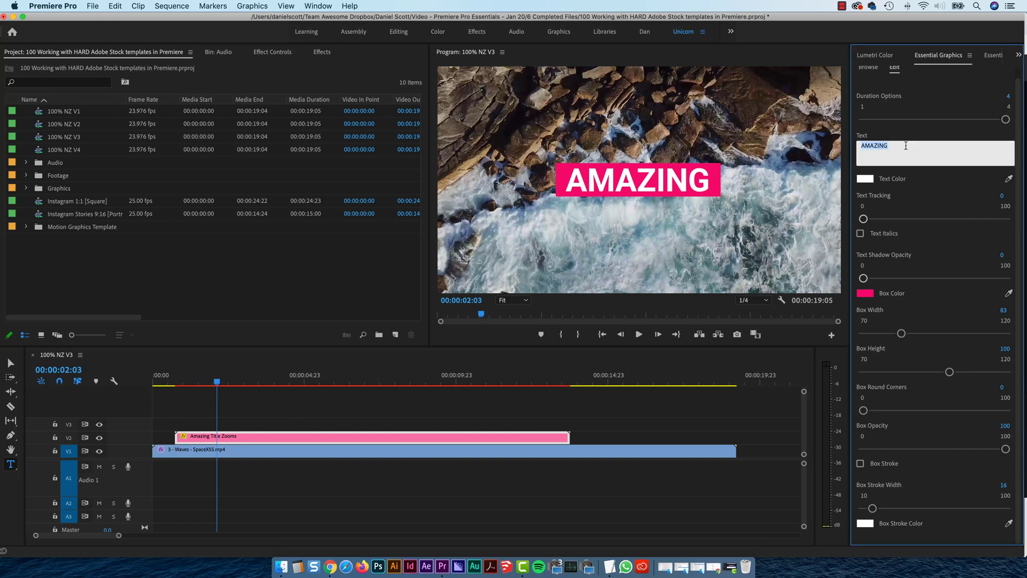
pyautogui.write('V')
# Scrub through the title and trim its end to about three and a half seconds on the timeline.
pyautogui.click(377, 381)
pyautogui.moveTo(337, 377); pyautogui.dragTo(207, 397)
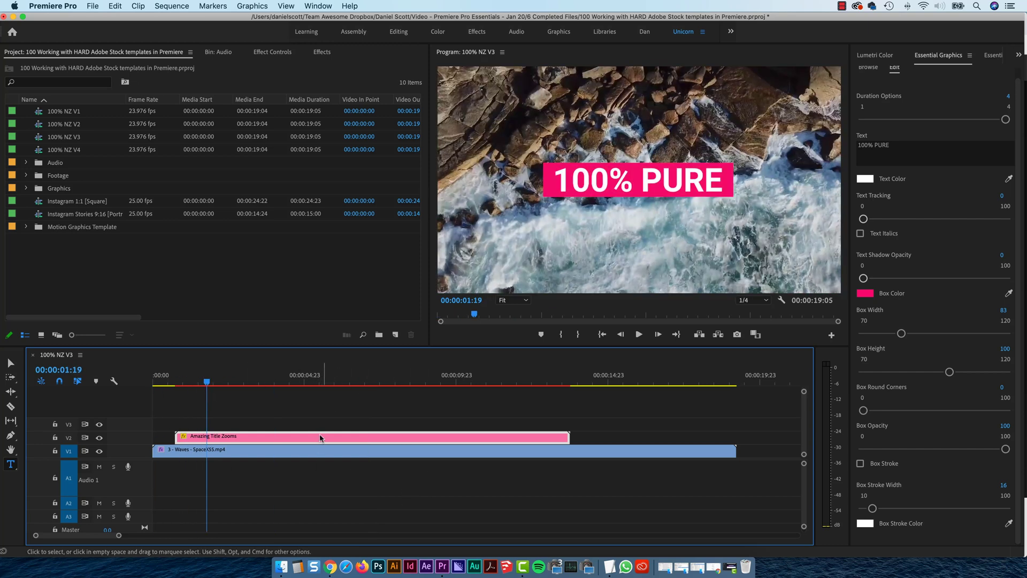
pyautogui.moveTo(568, 438); pyautogui.dragTo(260, 436)
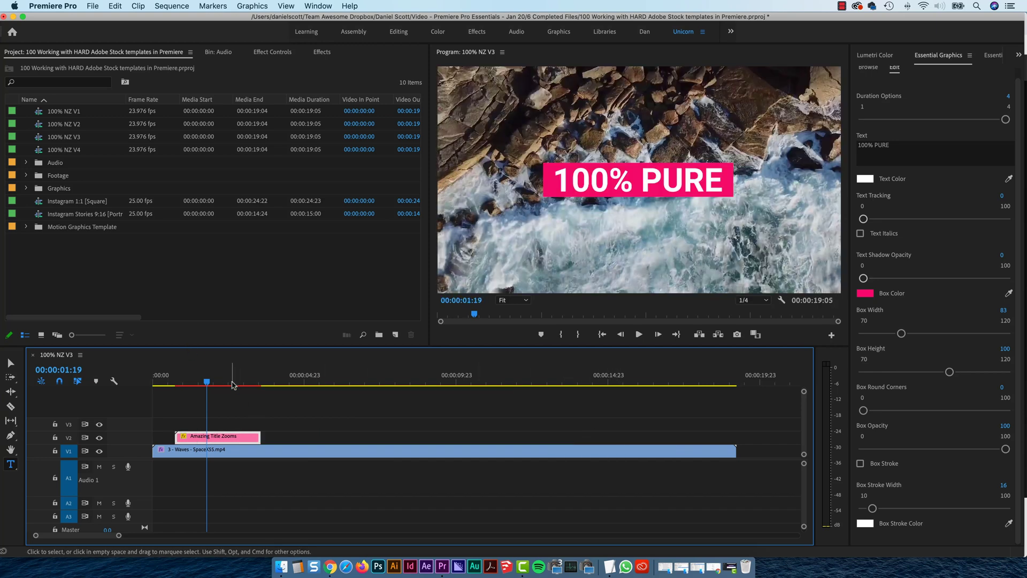
pyautogui.moveTo(225, 382); pyautogui.dragTo(264, 385)
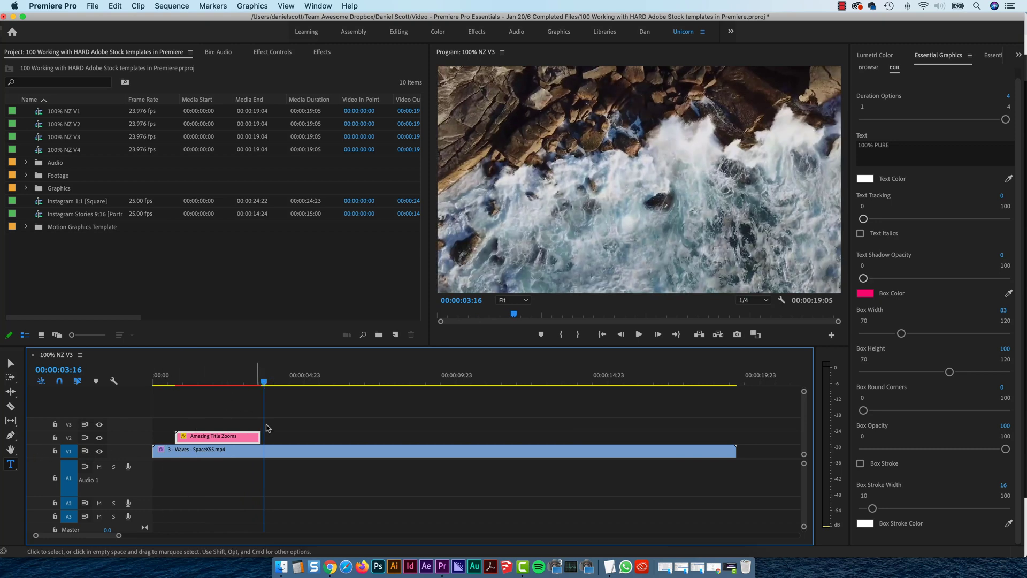
# Duplicate the trimmed title and place the copy on track V3, starting at about three seconds and overlapping the first title's end.
pyautogui.press('End')
pyautogui.press('super+x')
pyautogui.press('super+v')
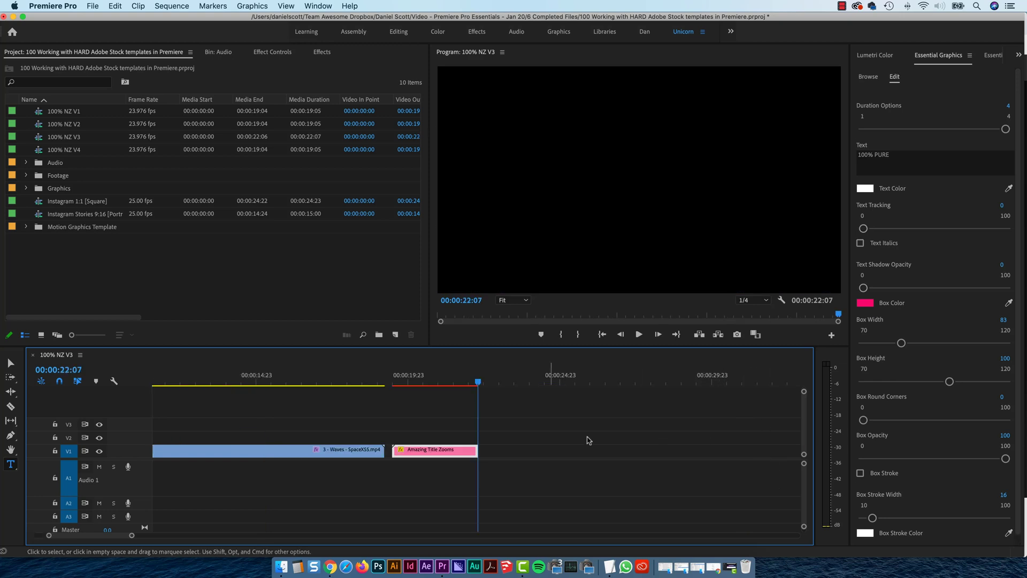
pyautogui.moveTo(412, 451); pyautogui.dragTo(190, 436)
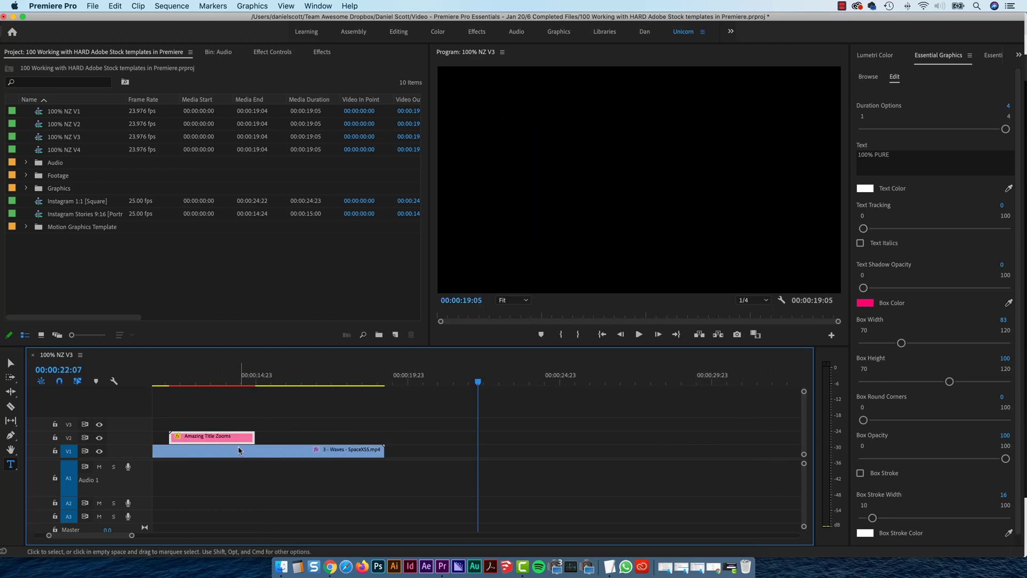
pyautogui.hscroll(-5, 102, 541)
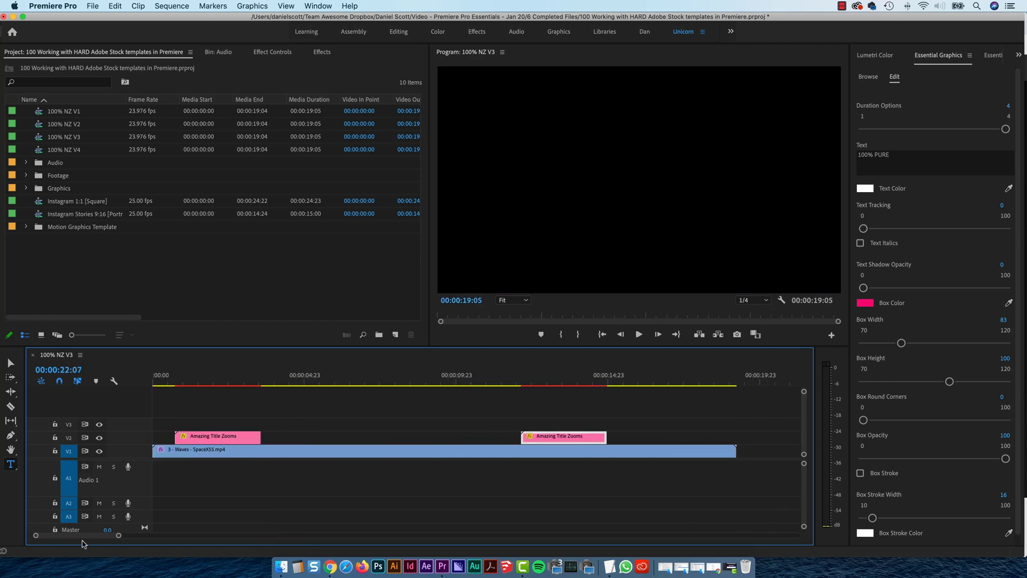
pyautogui.moveTo(562, 439); pyautogui.dragTo(232, 424)
pyautogui.moveTo(235, 385); pyautogui.dragTo(292, 391)
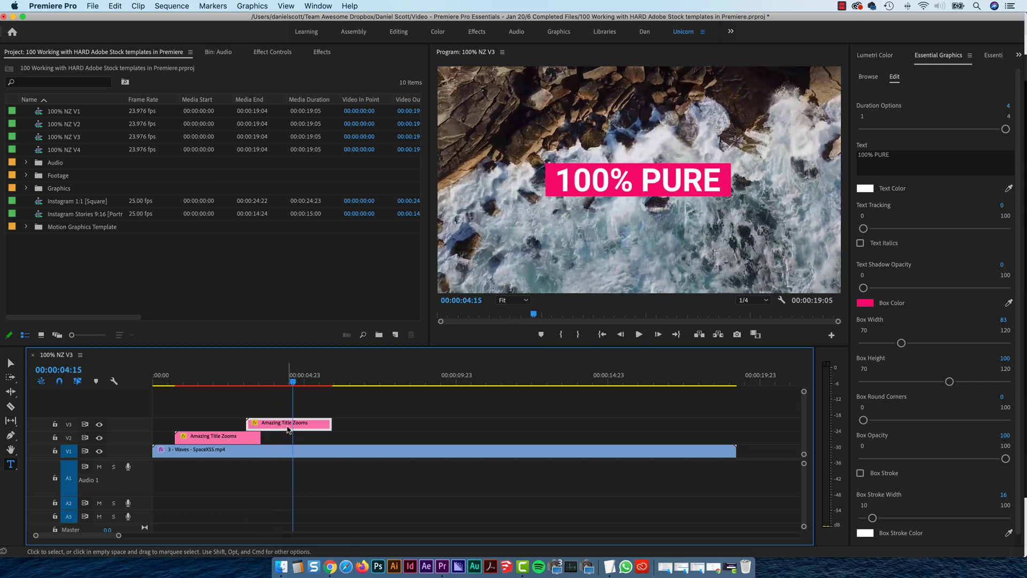
# Set the V3 title's box color to teal 19ADA3 and replace its text with VISIT NEW ZEALAND.
pyautogui.click(869, 306)
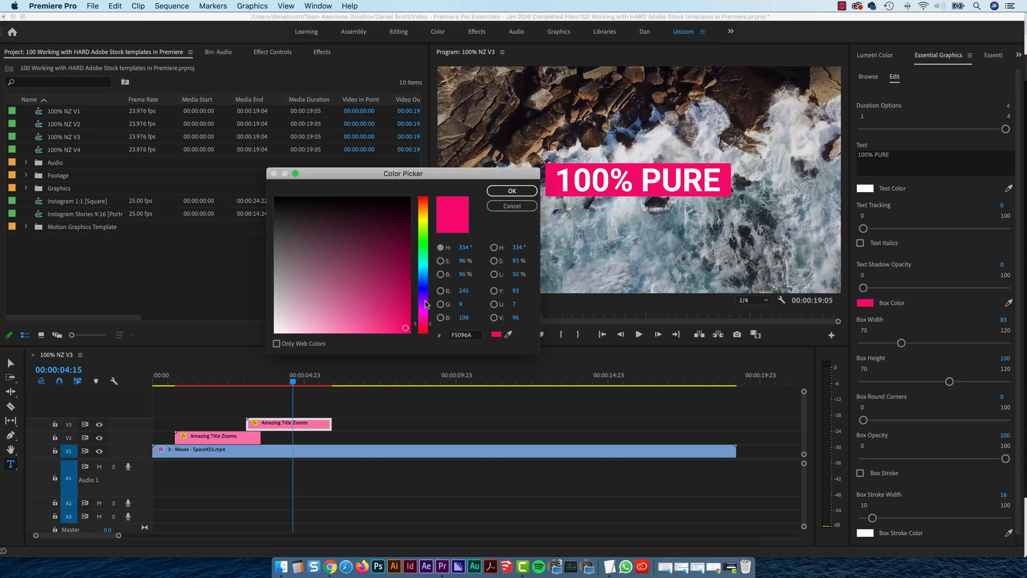
pyautogui.moveTo(426, 304); pyautogui.dragTo(391, 289)
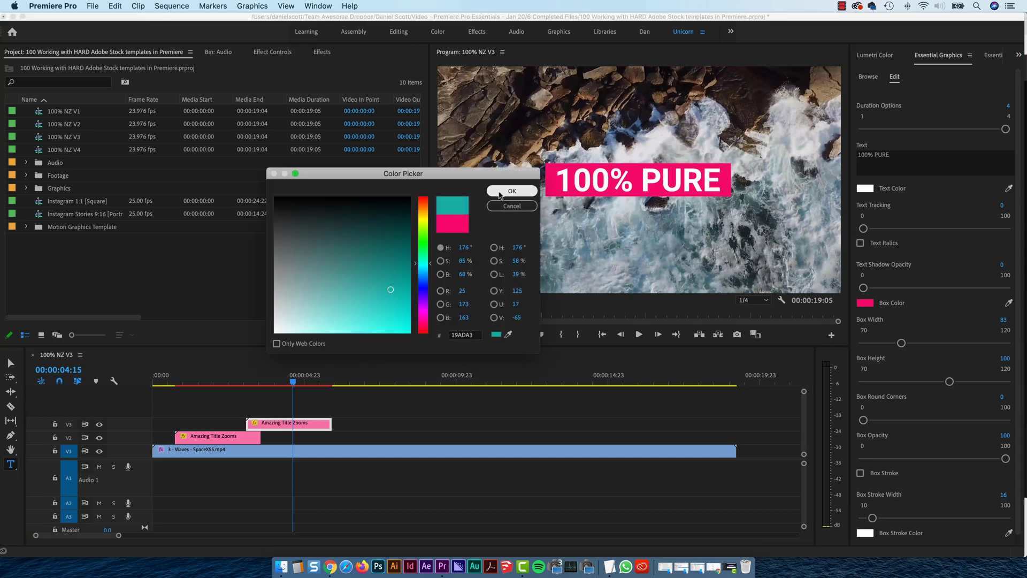
pyautogui.click(500, 192)
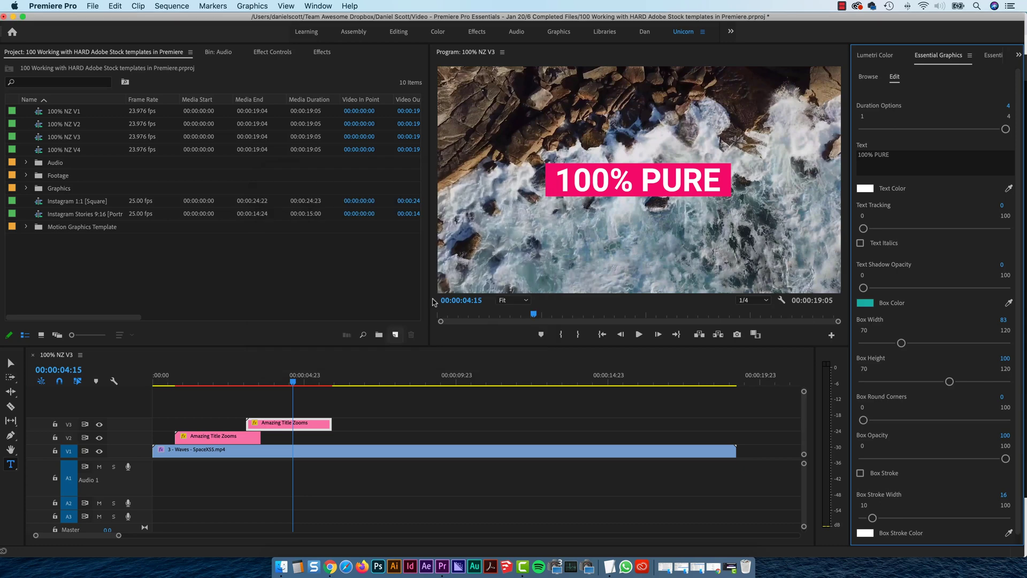
pyautogui.click(907, 155)
pyautogui.write('NEW ZEALAND')
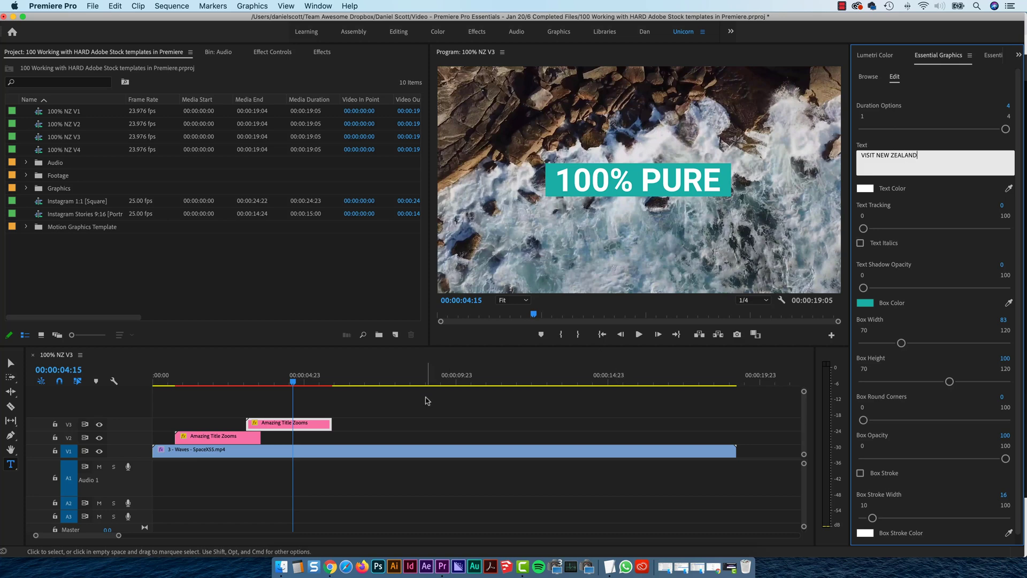
pyautogui.click(374, 404)
# Play the sequence from near its start to review how the two overlapping titles follow each other.
pyautogui.click(264, 377)
pyautogui.moveTo(264, 377); pyautogui.dragTo(156, 377)
pyautogui.press('space')
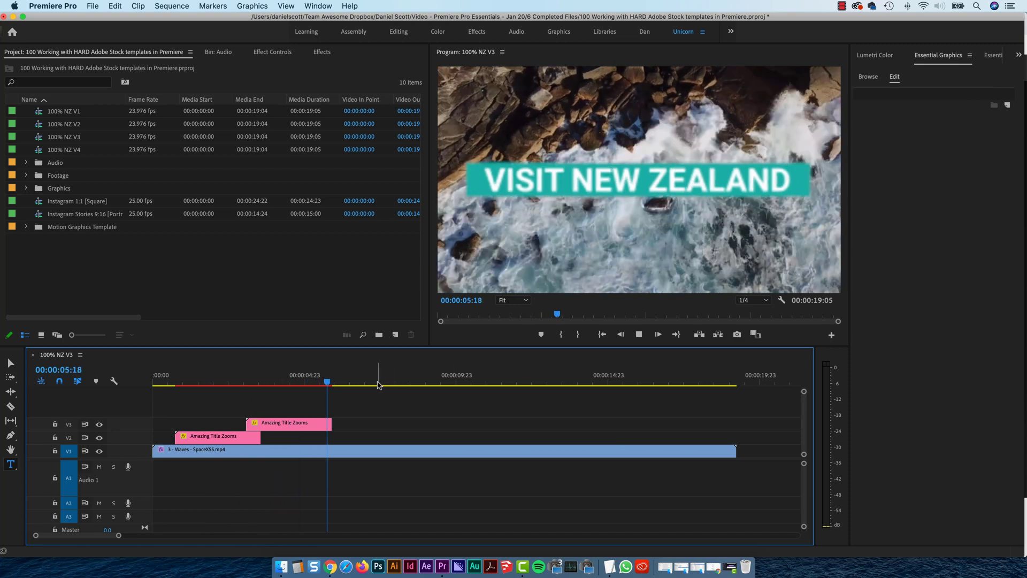
pyautogui.press('space')
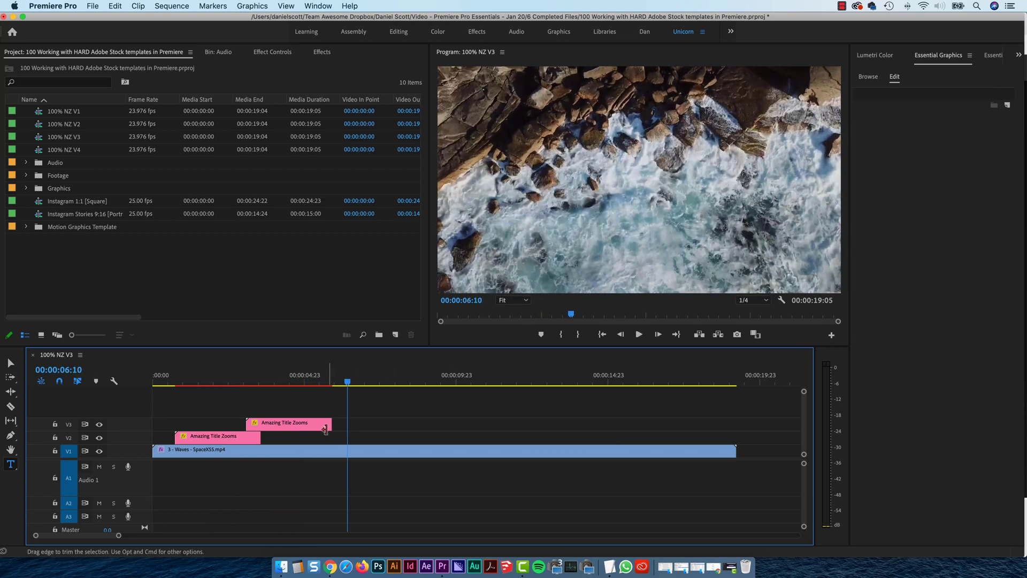
# Extend the end of the V3 title to about seven seconds, render the previews and play the sequence from the start.
pyautogui.moveTo(325, 428); pyautogui.dragTo(362, 427)
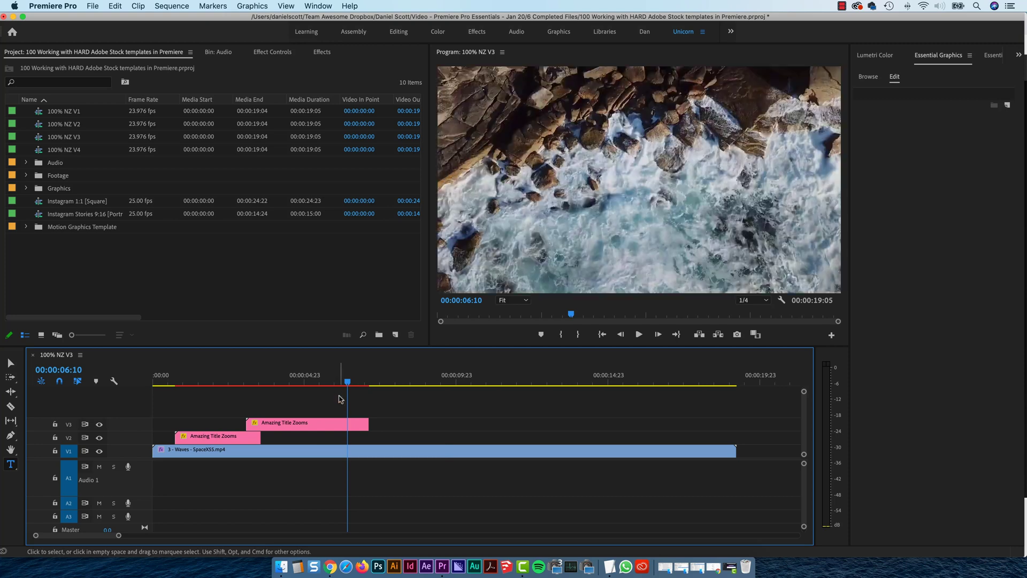
pyautogui.press('Return')
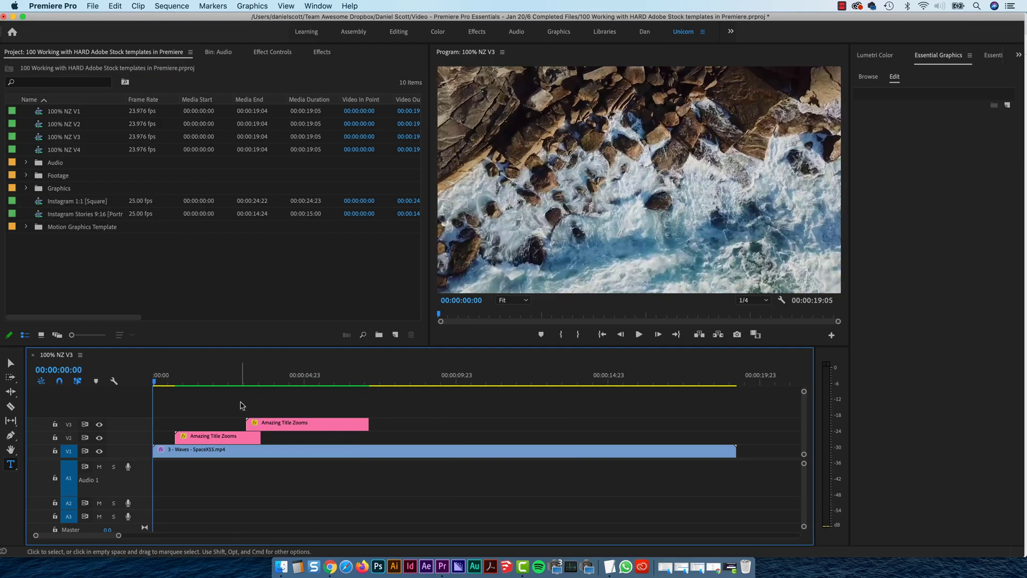
pyautogui.press('space')
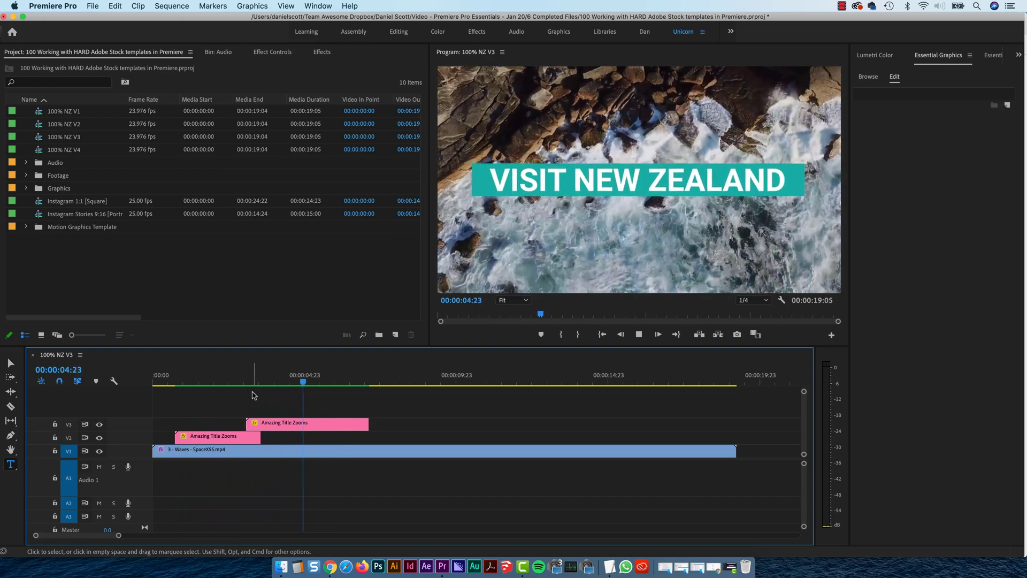
pyautogui.press('space')
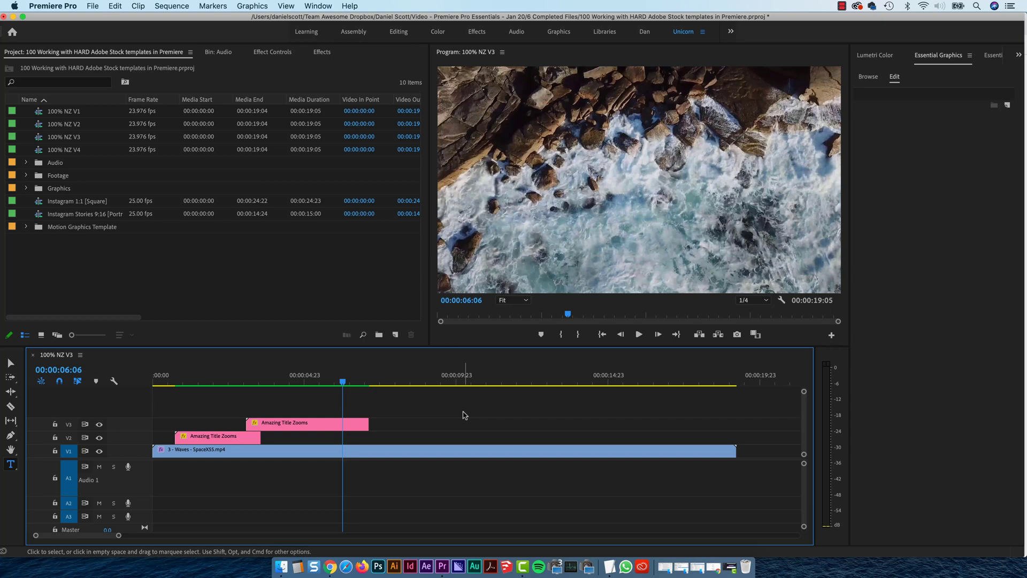
# Insert a line break after VISIT in the V3 title so that NEW ZEALAND sits on a second line.
pyautogui.click(300, 380)
pyautogui.click(315, 425)
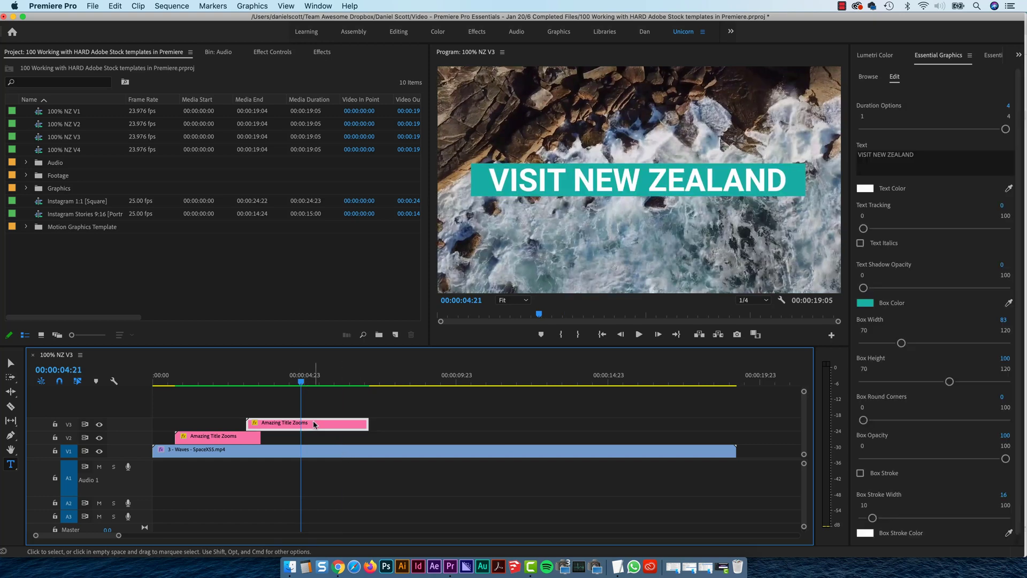
pyautogui.click(877, 157)
pyautogui.press('Return')
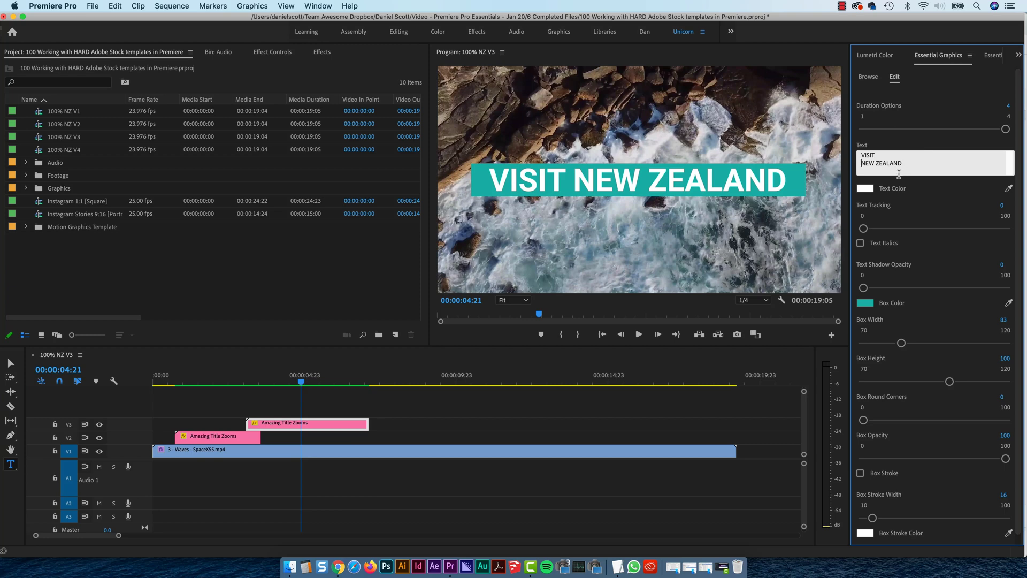
pyautogui.click(324, 410)
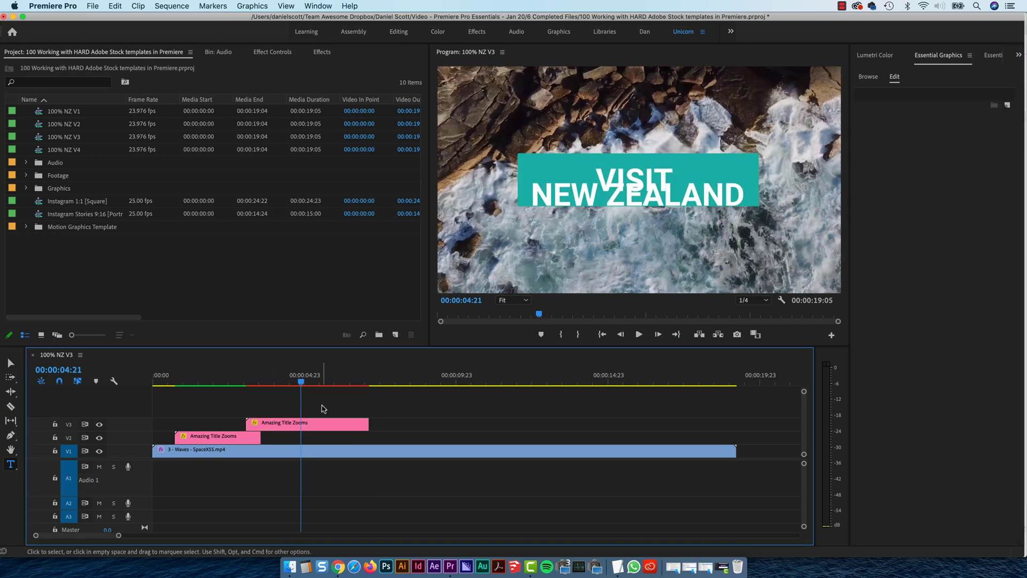
# Select the V3 title and scrub between about five and a half and five seconds to examine its two-line layout.
pyautogui.click(341, 426)
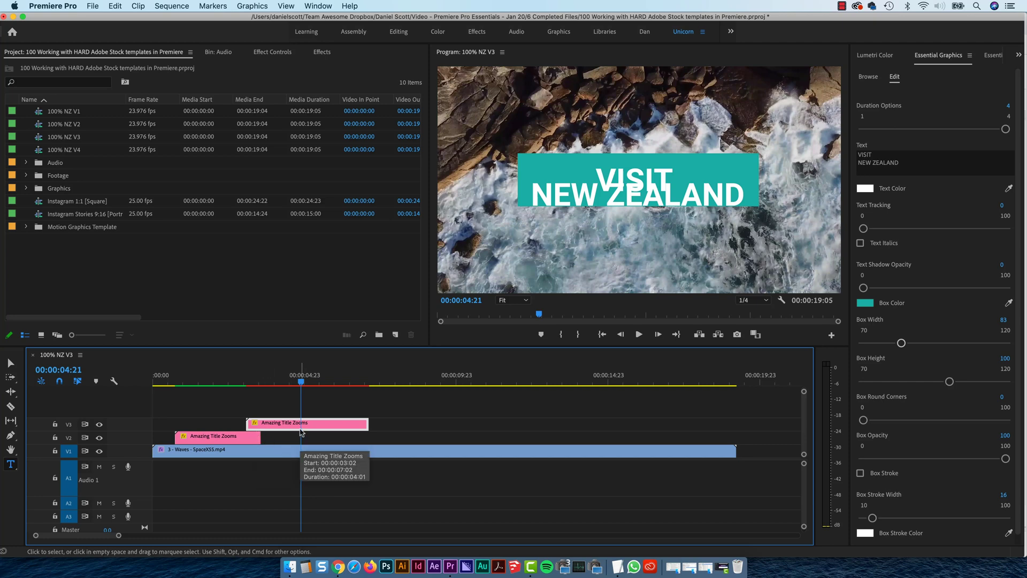
pyautogui.click(318, 382)
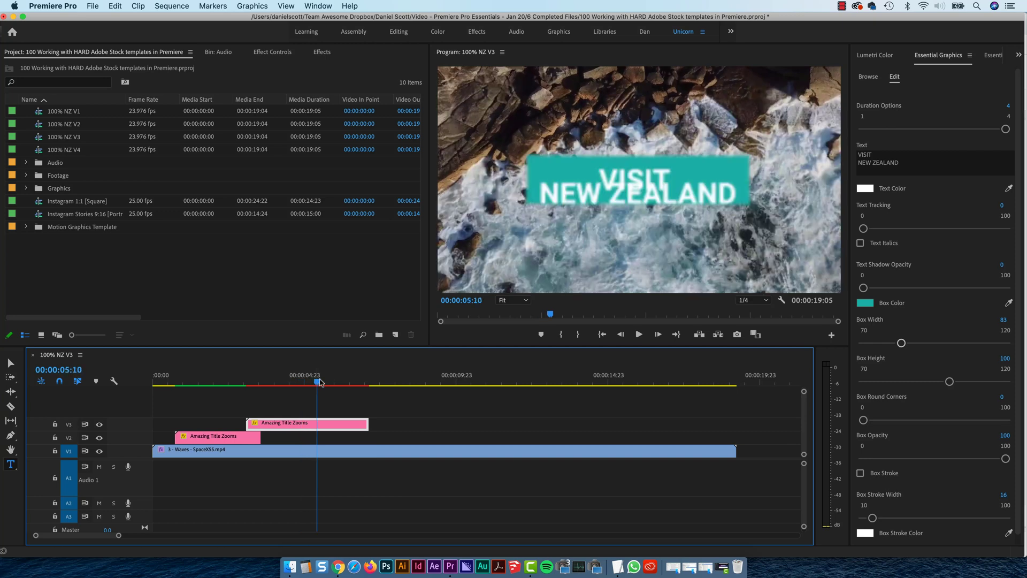
pyautogui.moveTo(319, 382)
pyautogui.mouseDown()
pyautogui.moveTo(335, 382)
pyautogui.moveTo(302, 382)
pyautogui.mouseUp()
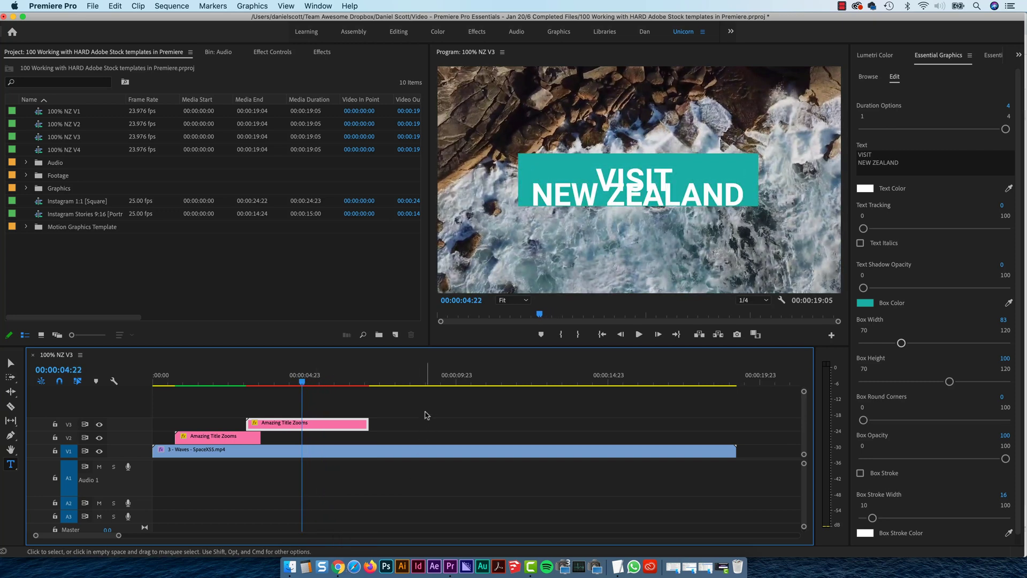